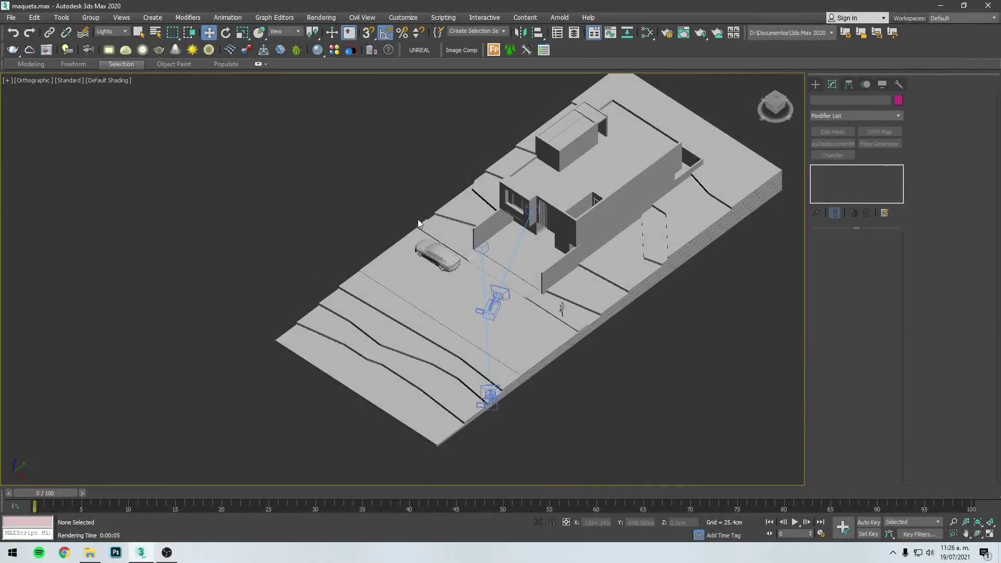
Orbit, pan and zoom the orthographic view in close on the driveway and car
{"action": "middle_click_drag", "start_coordinate": [659, 391], "coordinate": [424, 389], "text": "alt"}
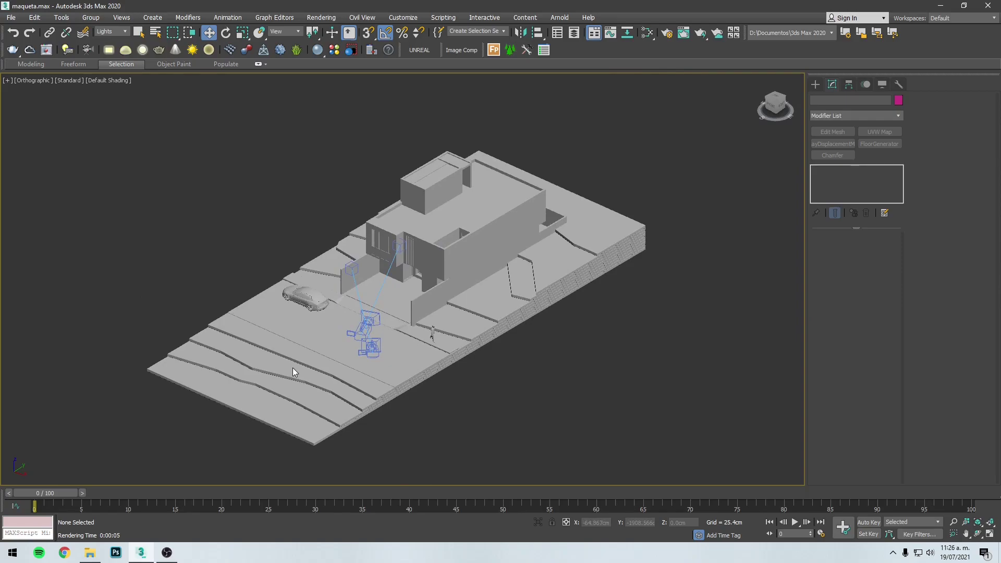
{"action": "middle_click_drag", "start_coordinate": [255, 367], "coordinate": [292, 356]}
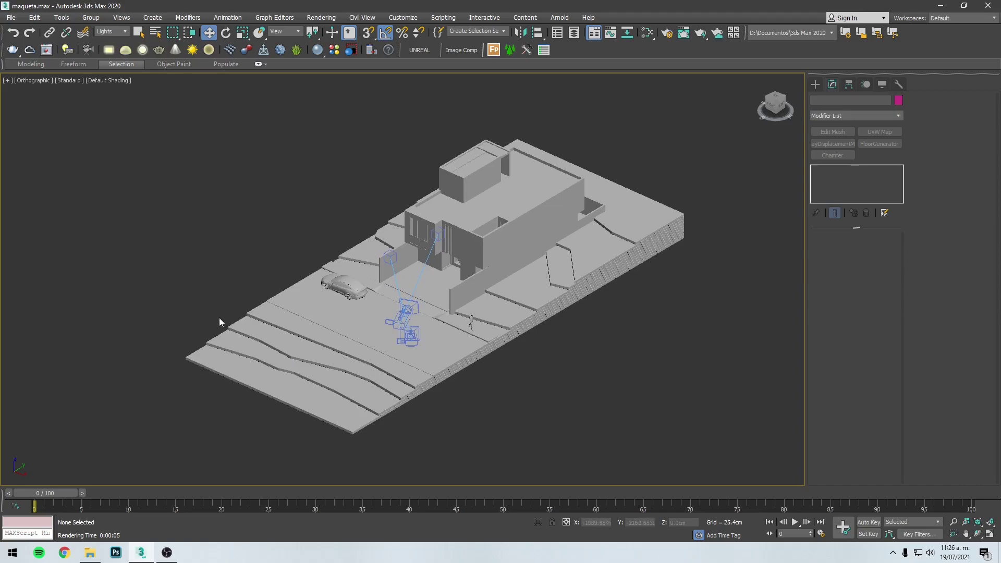
{"action": "scroll", "coordinate": [235, 321], "scroll_direction": "up", "scroll_amount": 5}
{"action": "middle_click_drag", "start_coordinate": [306, 378], "coordinate": [268, 313]}
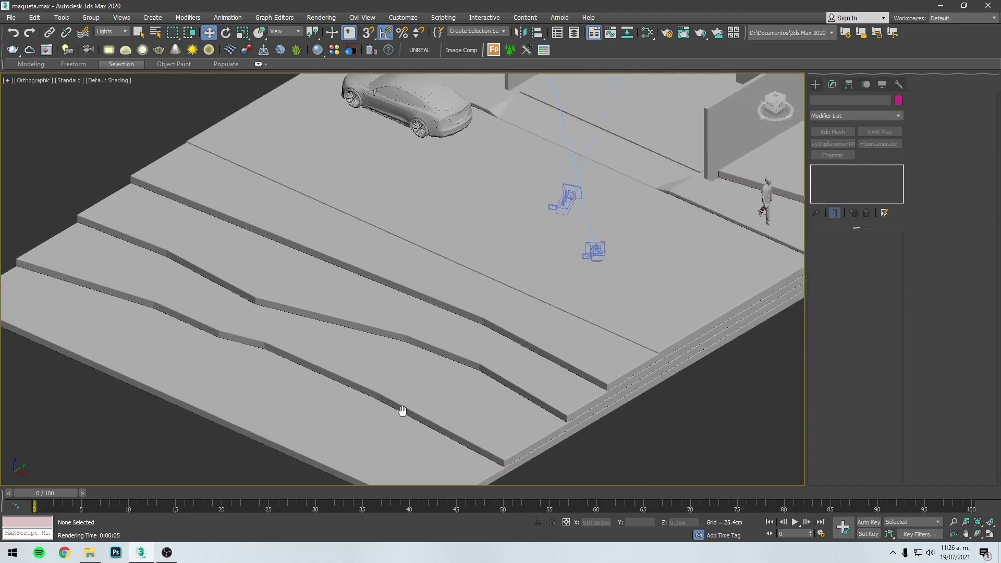
{"action": "scroll", "coordinate": [405, 407], "scroll_direction": "down", "scroll_amount": 1}
{"action": "scroll", "coordinate": [405, 407], "scroll_direction": "down", "scroll_amount": 3}
Orbit the site model from a low side angle up to an oblique overhead view
{"action": "mouse_move", "coordinate": [405, 407]}
{"action": "middle_mouse_down", "text": "alt"}
{"action": "mouse_move", "coordinate": [462, 417]}
{"action": "mouse_move", "coordinate": [474, 441]}
{"action": "mouse_move", "coordinate": [510, 442]}
{"action": "middle_mouse_up", "text": "alt"}
{"action": "scroll", "coordinate": [510, 442], "scroll_direction": "down", "scroll_amount": 3}
{"action": "mouse_move", "coordinate": [346, 412]}
{"action": "middle_mouse_down", "text": "alt"}
{"action": "mouse_move", "coordinate": [552, 436]}
{"action": "mouse_move", "coordinate": [480, 438]}
{"action": "mouse_move", "coordinate": [616, 196]}
{"action": "middle_mouse_up", "text": "alt"}
{"action": "mouse_move", "coordinate": [392, 396]}
{"action": "middle_mouse_down", "text": "alt"}
{"action": "mouse_move", "coordinate": [436, 417]}
{"action": "mouse_move", "coordinate": [437, 374]}
{"action": "middle_mouse_up", "text": "alt"}
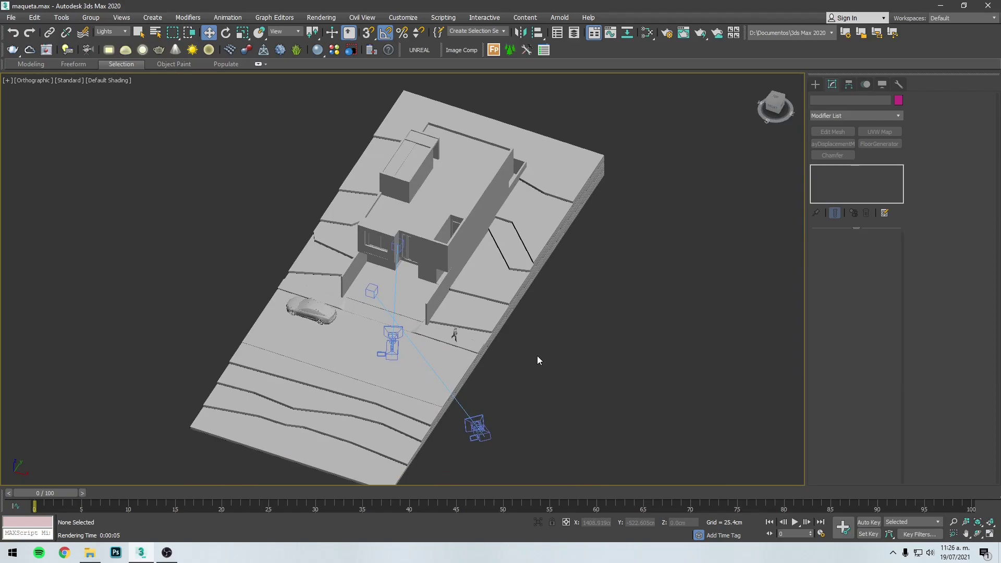
{"action": "middle_click_drag", "start_coordinate": [525, 340], "coordinate": [499, 358], "text": "alt"}
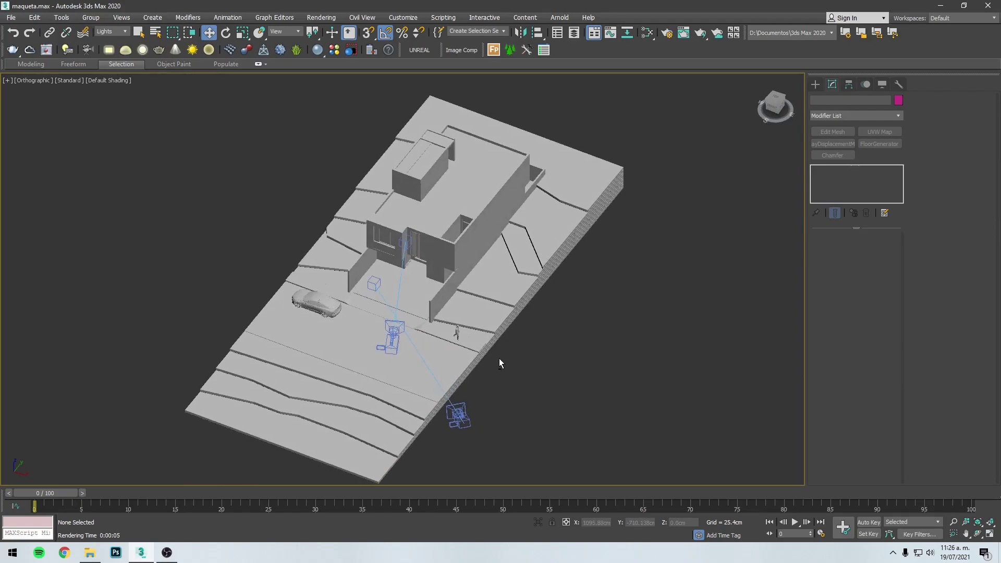
{"action": "middle_click_drag", "start_coordinate": [518, 306], "coordinate": [494, 312], "text": "alt"}
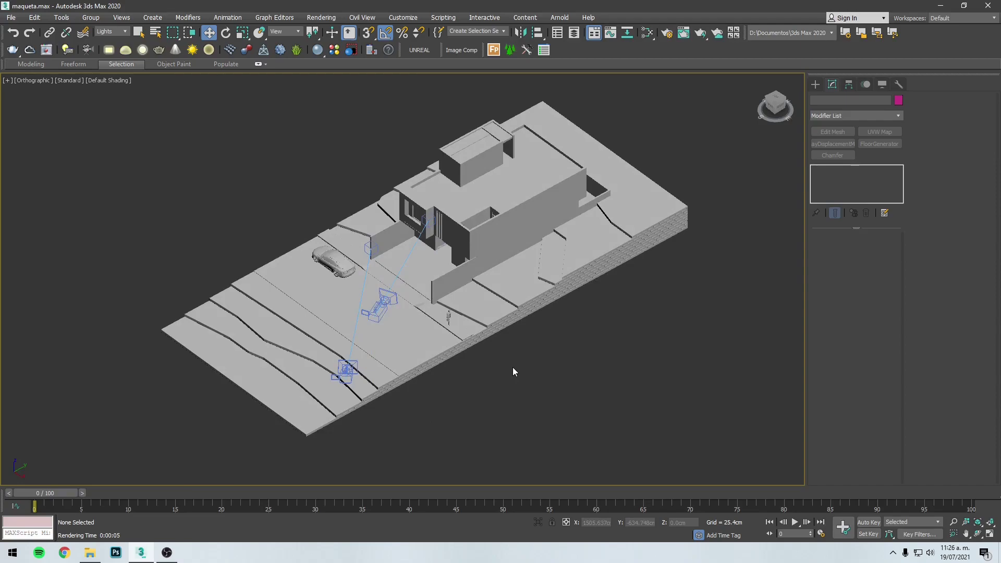
{"action": "middle_click_drag", "start_coordinate": [512, 368], "coordinate": [549, 203], "text": "alt"}
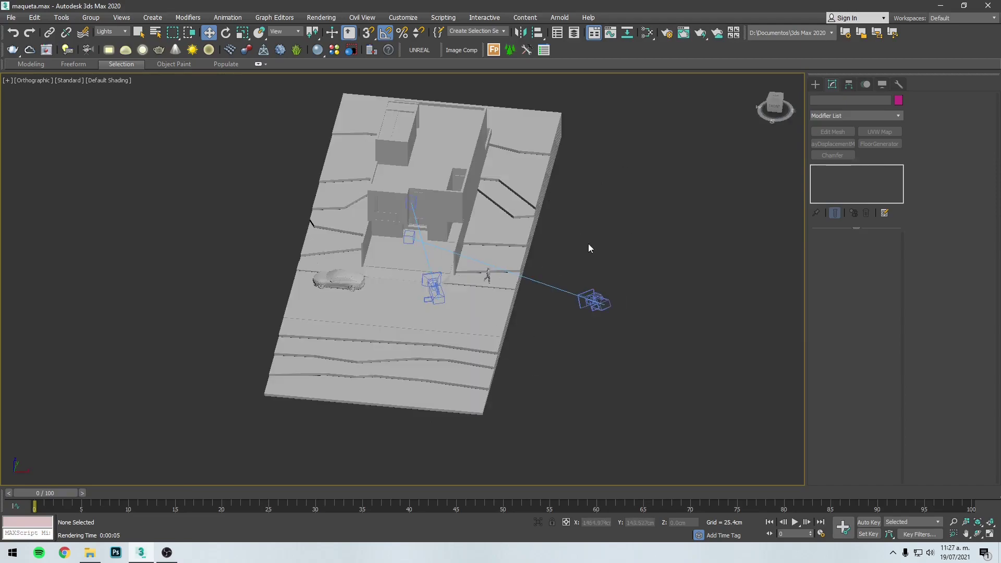
{"action": "mouse_move", "coordinate": [589, 248]}
{"action": "middle_mouse_down", "text": "alt"}
{"action": "mouse_move", "coordinate": [579, 346]}
{"action": "mouse_move", "coordinate": [640, 311]}
{"action": "mouse_move", "coordinate": [493, 374]}
{"action": "middle_mouse_up", "text": "alt"}
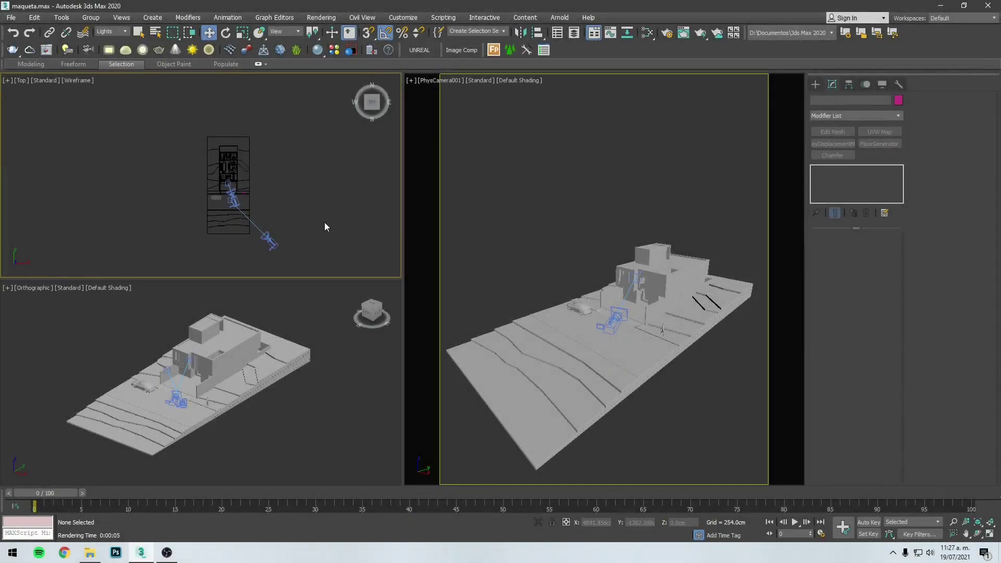
Switch the orthographic viewport to the Front view
{"action": "left_click", "coordinate": [537, 174]}
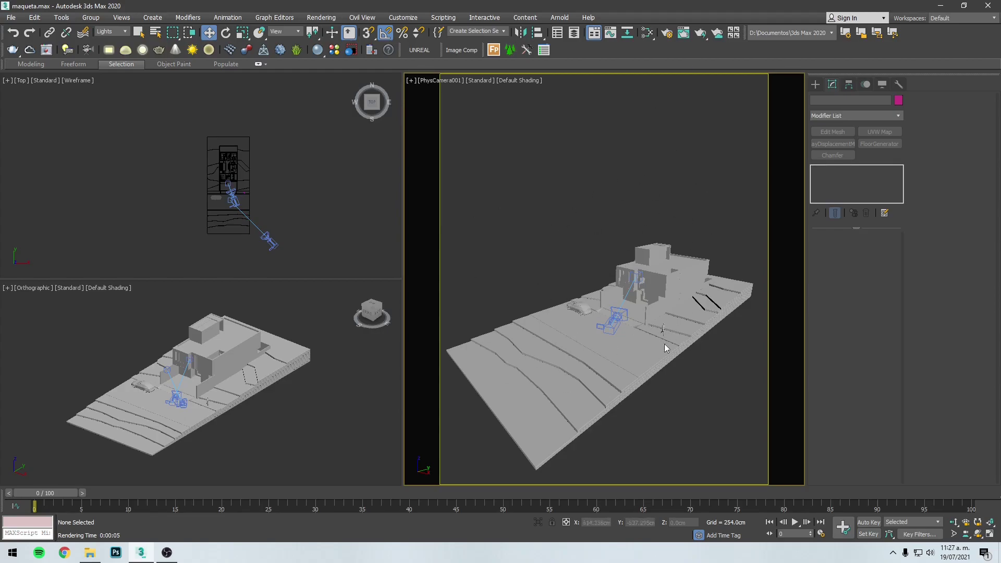
{"action": "left_click", "coordinate": [261, 432]}
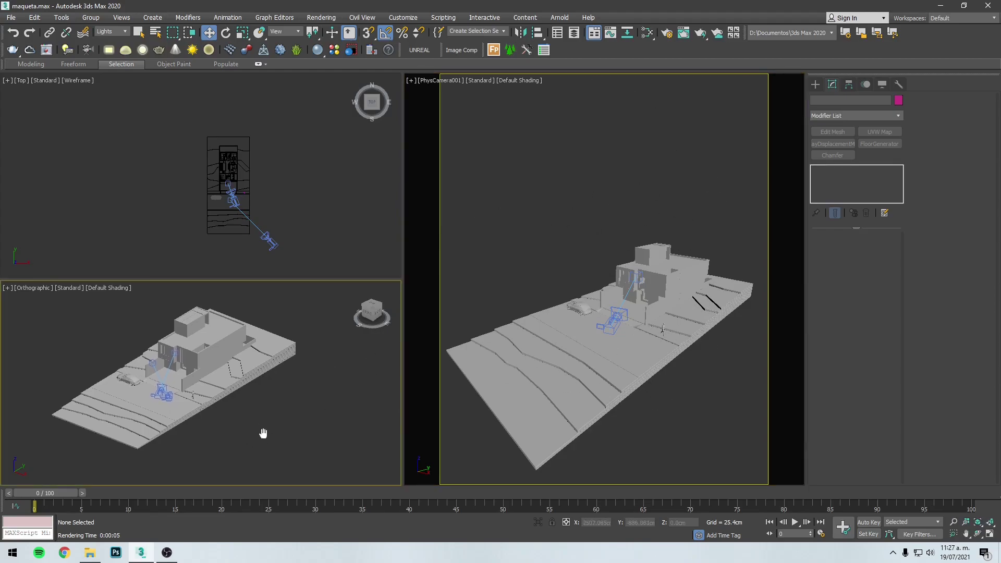
{"action": "key", "text": "f"}
{"action": "scroll", "coordinate": [168, 466], "scroll_direction": "down", "scroll_amount": 4}
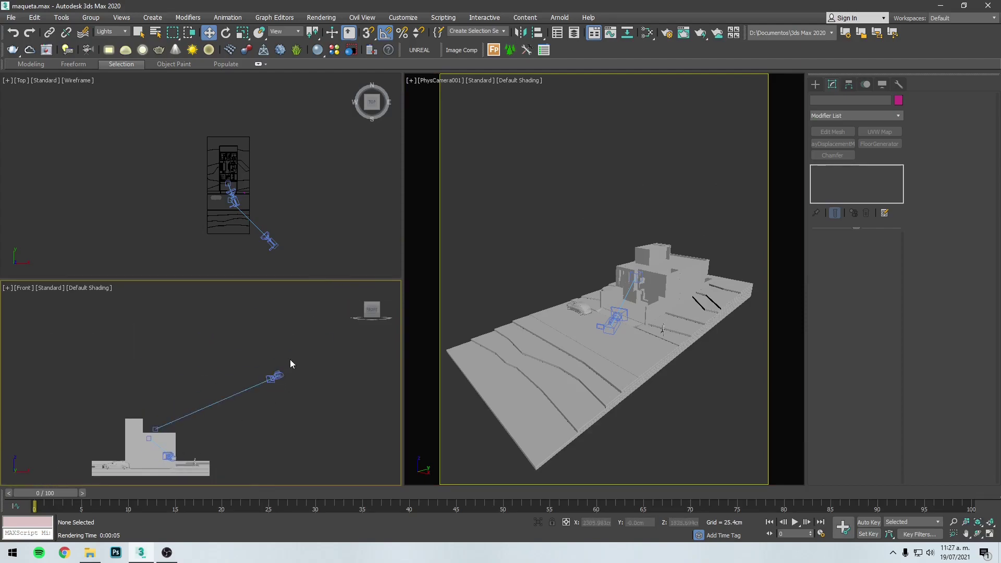
Preview the scene through PhysCamera002, then return the camera view to PhysCamera001
{"action": "left_click", "coordinate": [452, 81]}
{"action": "left_click", "coordinate": [668, 93]}
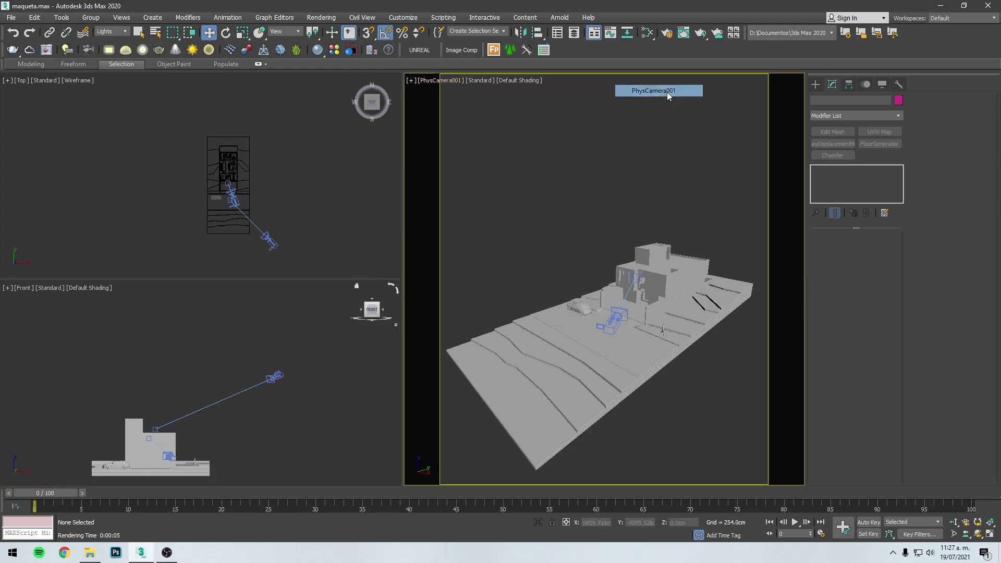
{"action": "left_click", "coordinate": [457, 81]}
{"action": "mouse_move", "coordinate": [483, 90]}
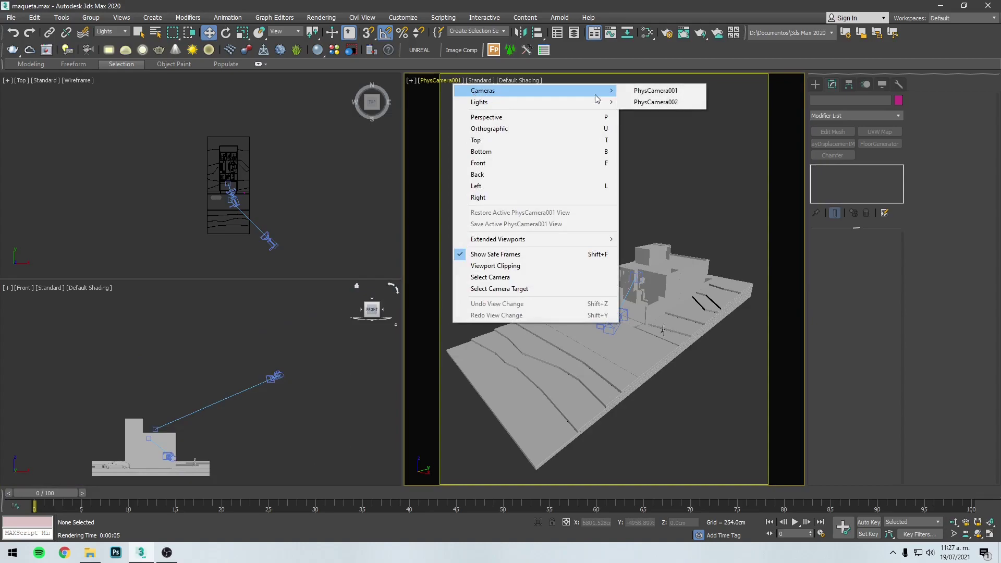
{"action": "left_click", "coordinate": [678, 103]}
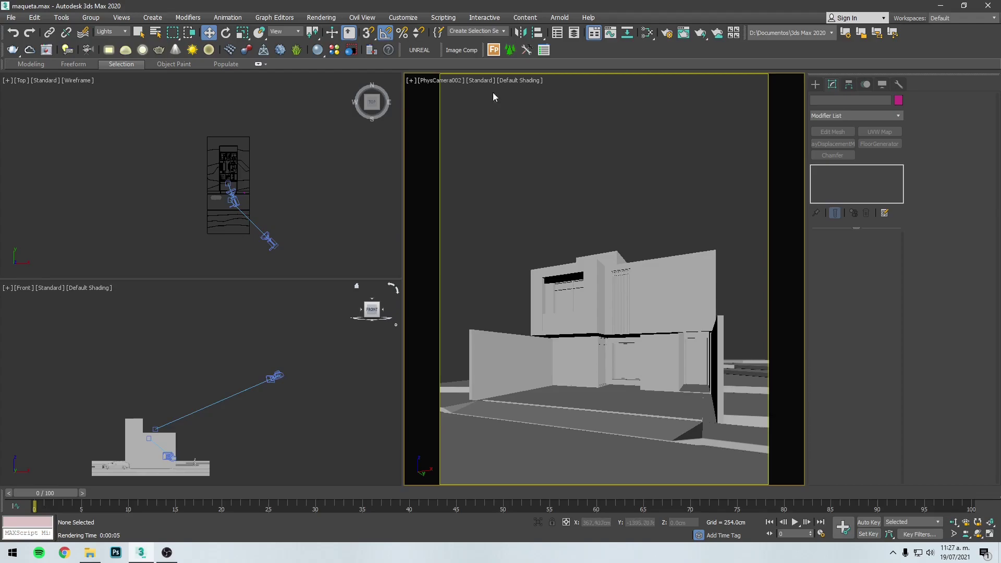
{"action": "left_click", "coordinate": [450, 79]}
{"action": "left_click", "coordinate": [645, 91]}
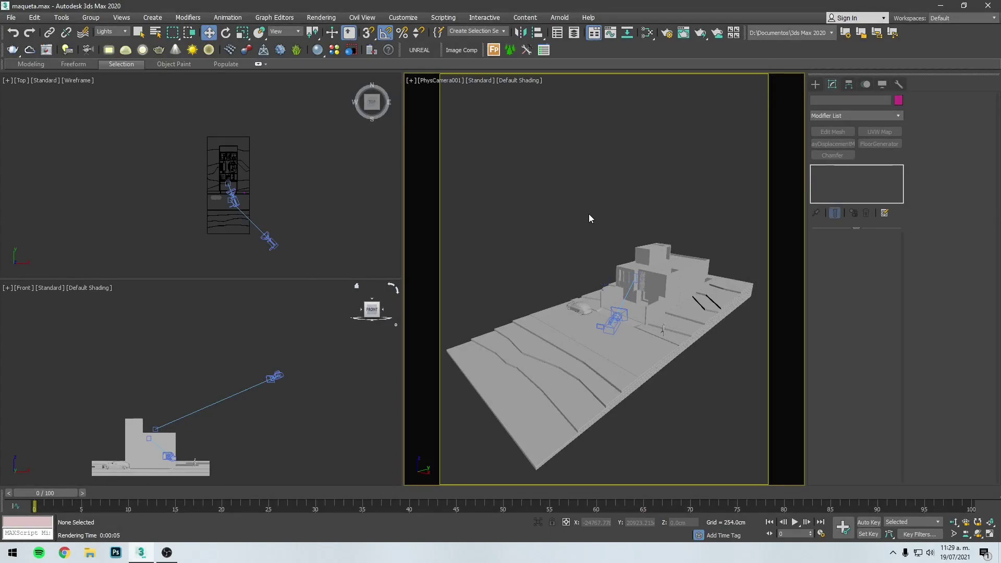
Render the PhysCamera001 view in V-Ray and move the frame buffer off the camera view
{"action": "key", "text": "shift+q"}
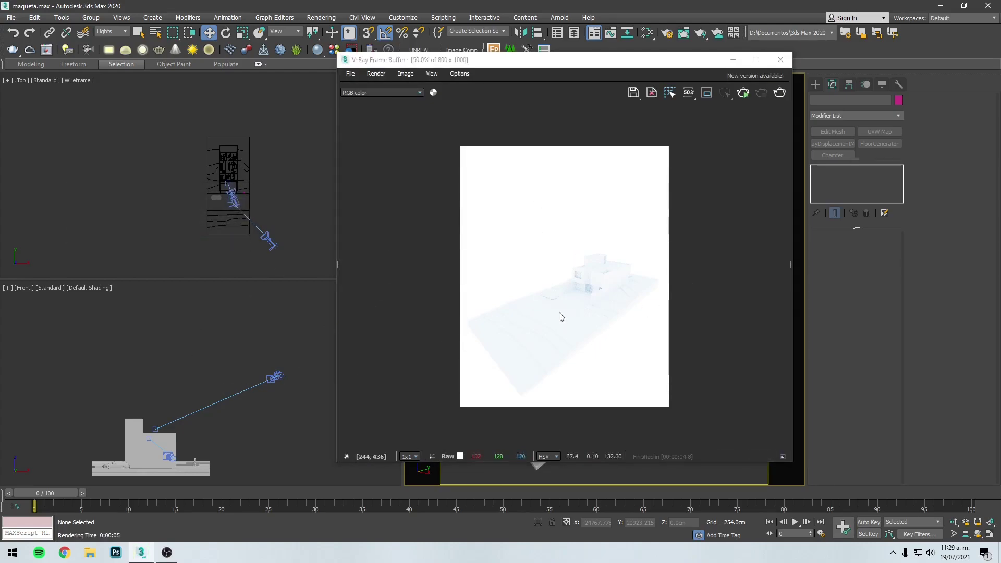
{"action": "scroll", "coordinate": [605, 280], "scroll_direction": "up", "scroll_amount": 1}
{"action": "scroll", "coordinate": [608, 279], "scroll_direction": "down", "scroll_amount": 1}
{"action": "mouse_move", "coordinate": [558, 63]}
{"action": "left_mouse_down"}
{"action": "mouse_move", "coordinate": [559, 104]}
{"action": "mouse_move", "coordinate": [658, 112]}
{"action": "left_mouse_up"}
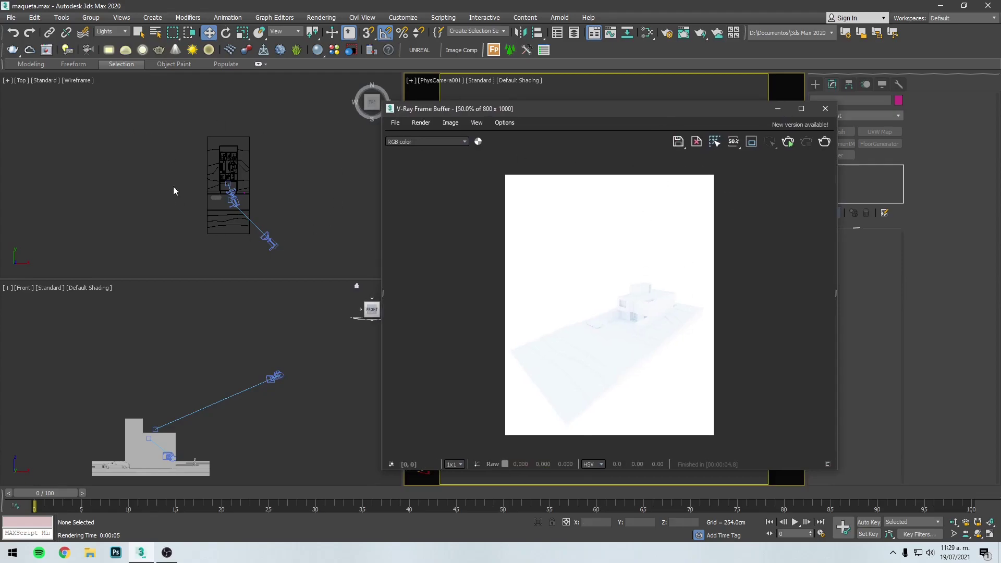
{"action": "left_click", "coordinate": [612, 93]}
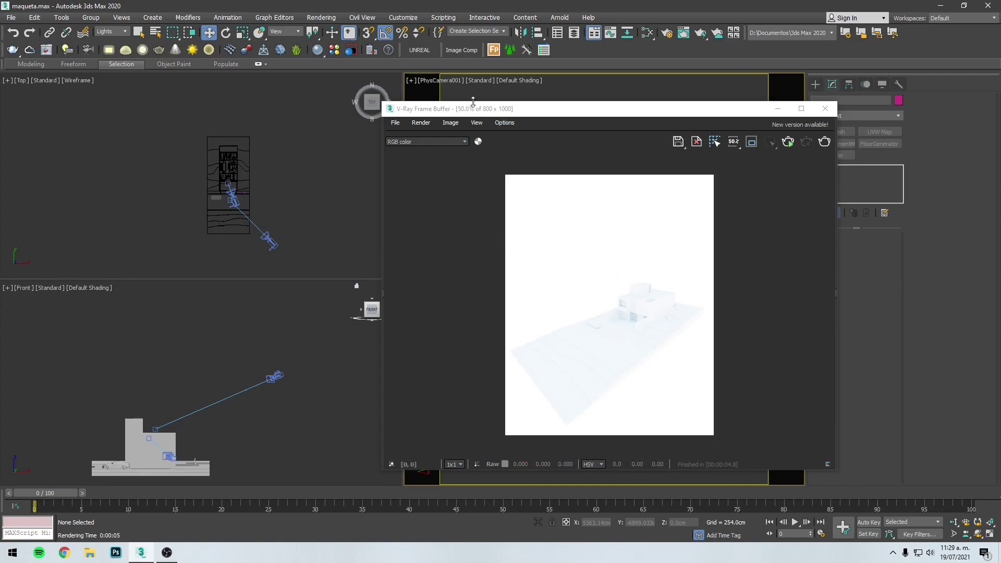
{"action": "left_click", "coordinate": [309, 136]}
Disable the Physical Sun & Sky environment map, keeping a black background colour
{"action": "key", "text": "8"}
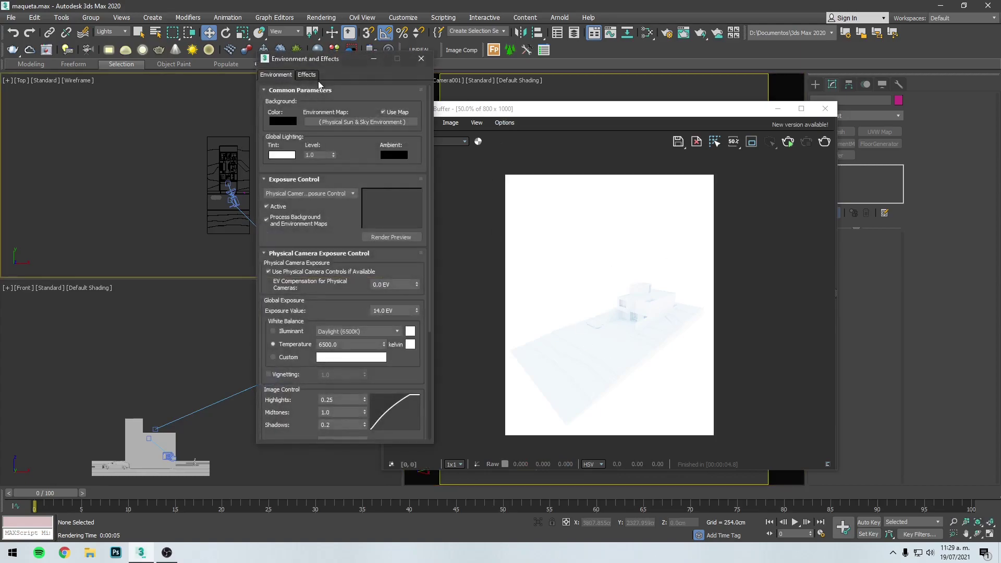
{"action": "left_click_drag", "start_coordinate": [317, 56], "coordinate": [301, 69]}
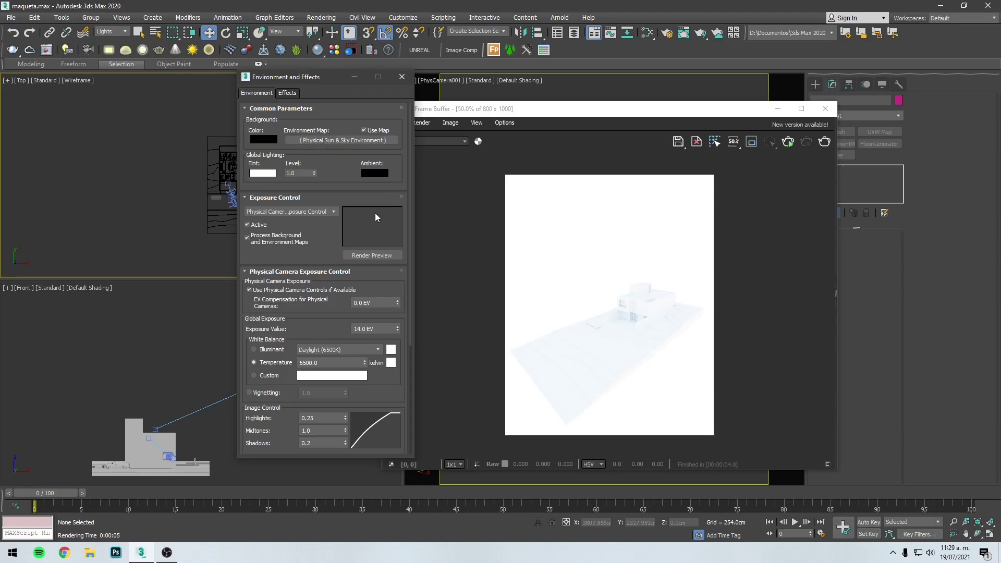
{"action": "left_click", "coordinate": [364, 131]}
{"action": "left_click", "coordinate": [260, 139]}
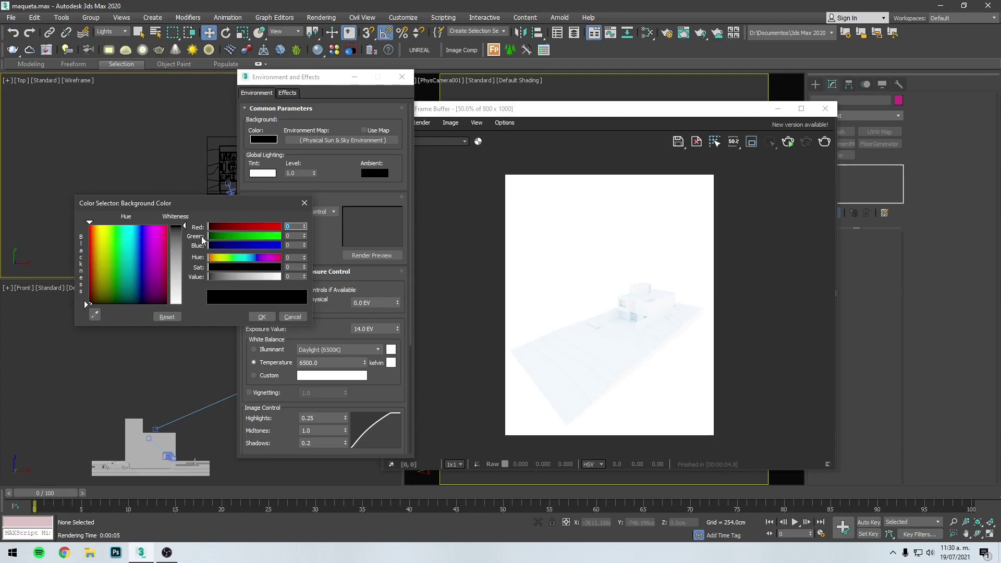
{"action": "left_click", "coordinate": [261, 316]}
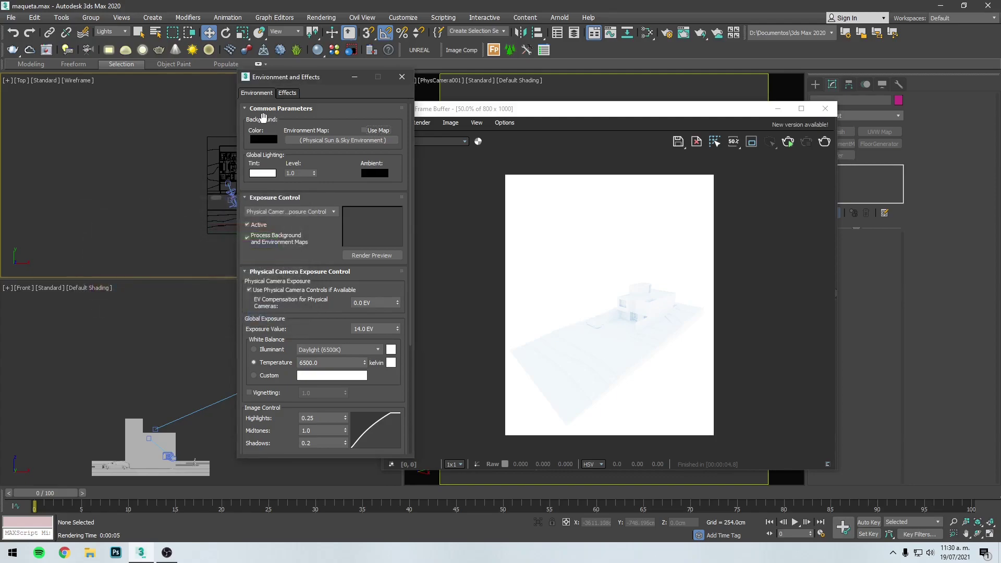
{"action": "left_click", "coordinate": [402, 77]}
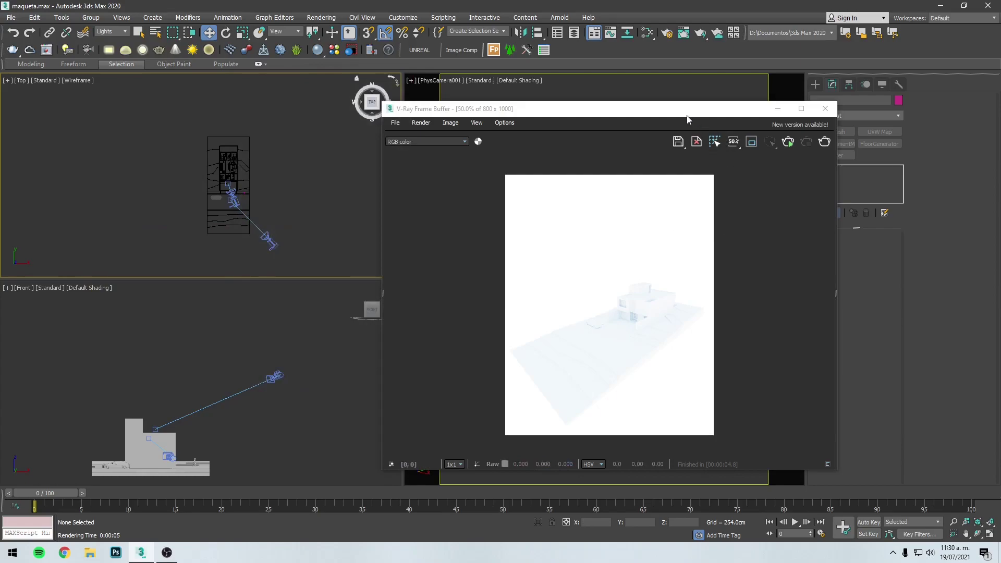
{"action": "left_click_drag", "start_coordinate": [372, 104], "coordinate": [324, 91]}
Re-render the camera view without the environment map, producing a black image
{"action": "left_click", "coordinate": [777, 128]}
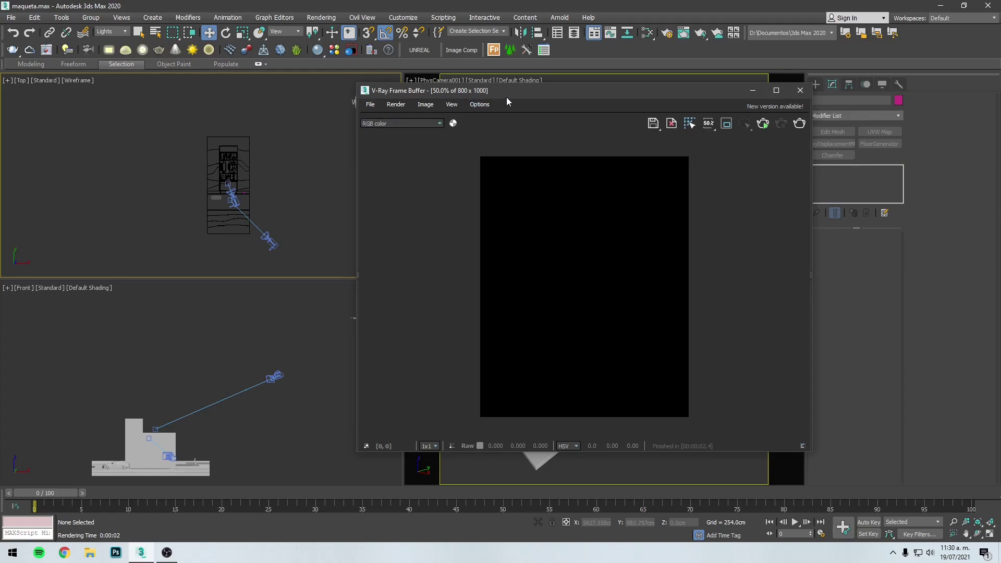
{"action": "left_click_drag", "start_coordinate": [506, 97], "coordinate": [492, 94]}
Create a V-Ray plane light in the Front view and move it left of the model
{"action": "left_click", "coordinate": [817, 85]}
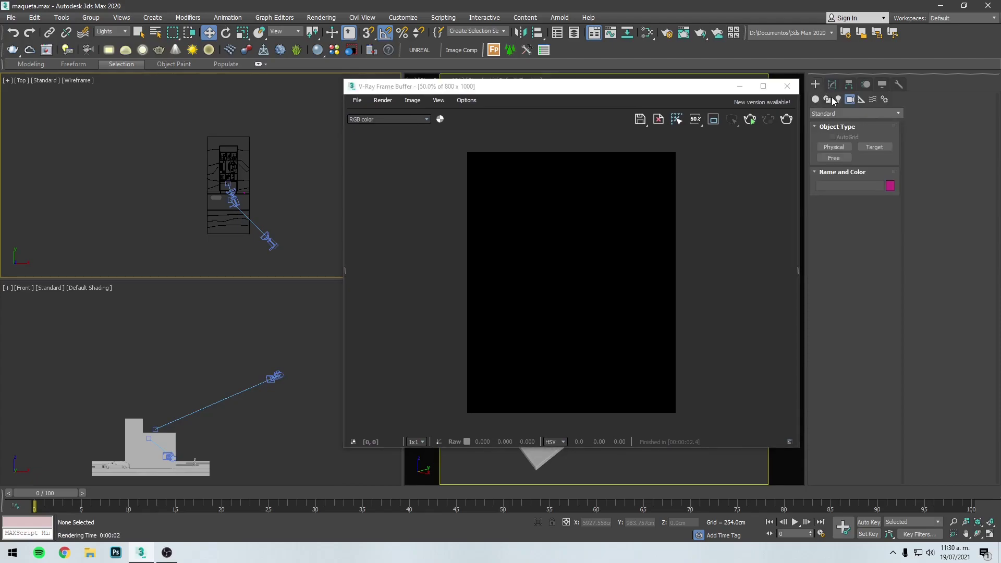
{"action": "left_click", "coordinate": [838, 100]}
{"action": "left_click", "coordinate": [827, 114]}
{"action": "left_click", "coordinate": [827, 114]}
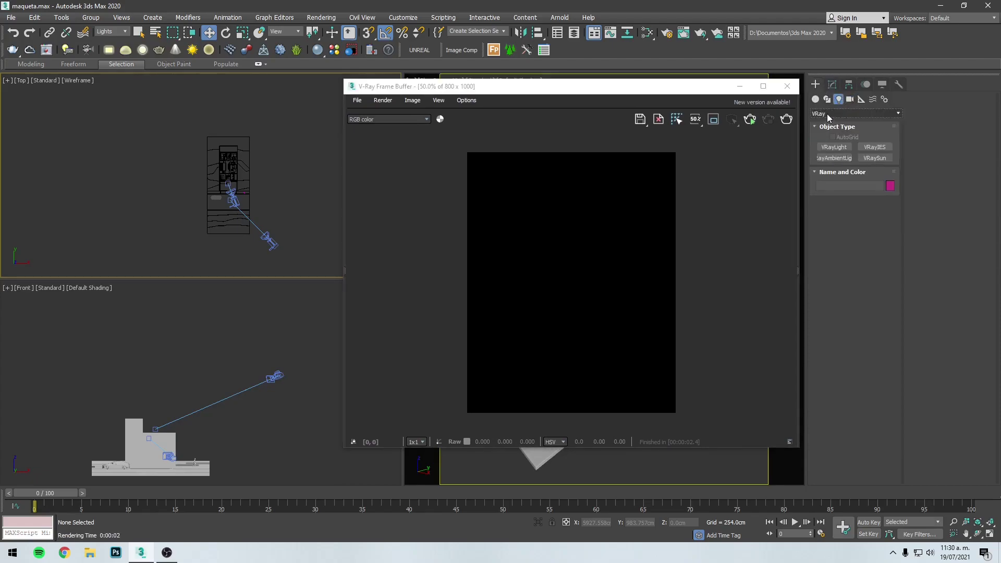
{"action": "left_click", "coordinate": [837, 148]}
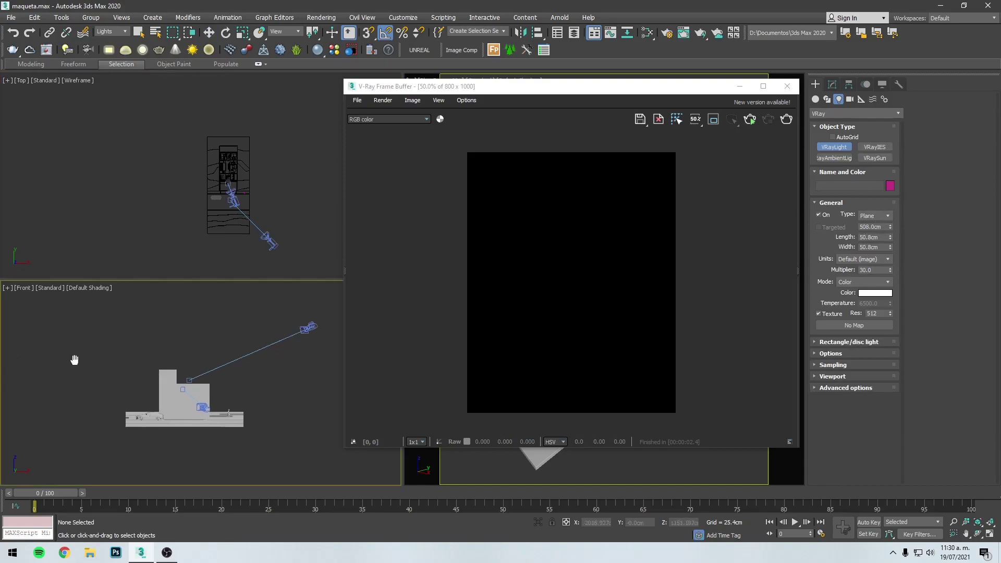
{"action": "middle_click_drag", "start_coordinate": [73, 357], "coordinate": [59, 332]}
{"action": "left_click_drag", "start_coordinate": [163, 365], "coordinate": [214, 401]}
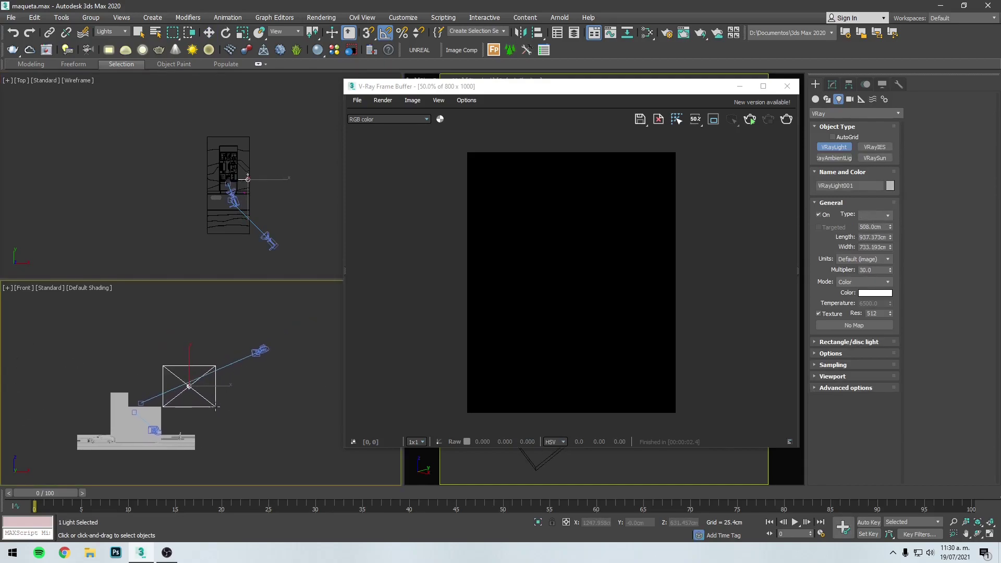
{"action": "scroll", "coordinate": [248, 137], "scroll_direction": "up", "scroll_amount": 3}
{"action": "key", "text": "w"}
{"action": "left_click_drag", "start_coordinate": [248, 137], "coordinate": [167, 189]}
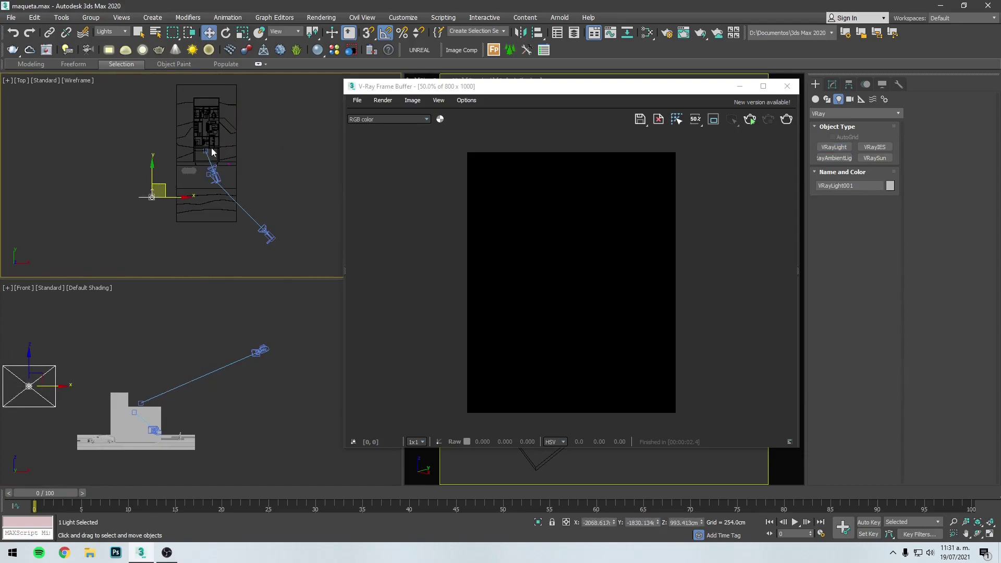
Make the new plane light Targeted
{"action": "key", "text": "e"}
{"action": "left_click", "coordinate": [149, 172]}
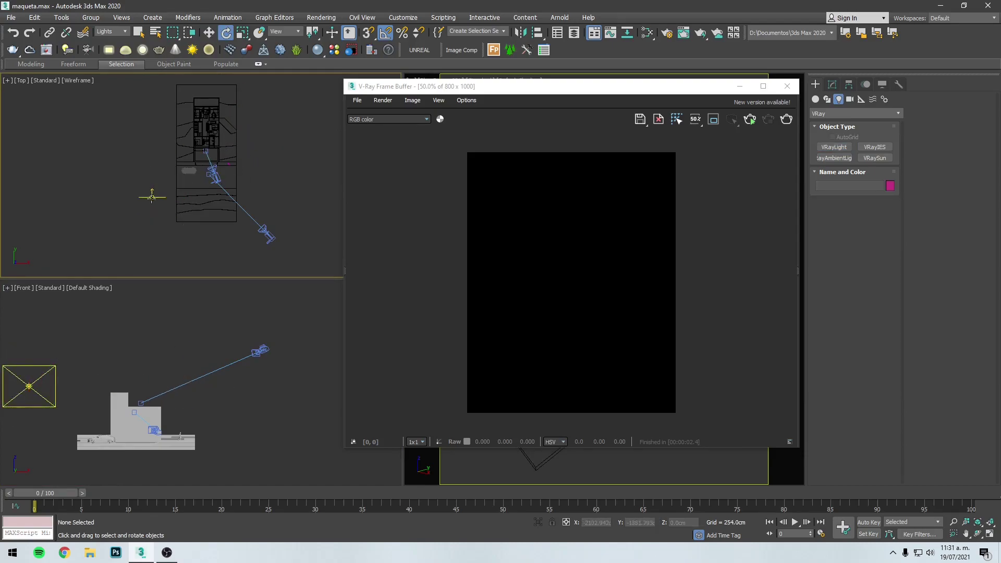
{"action": "left_click", "coordinate": [152, 196]}
{"action": "left_click", "coordinate": [833, 84]}
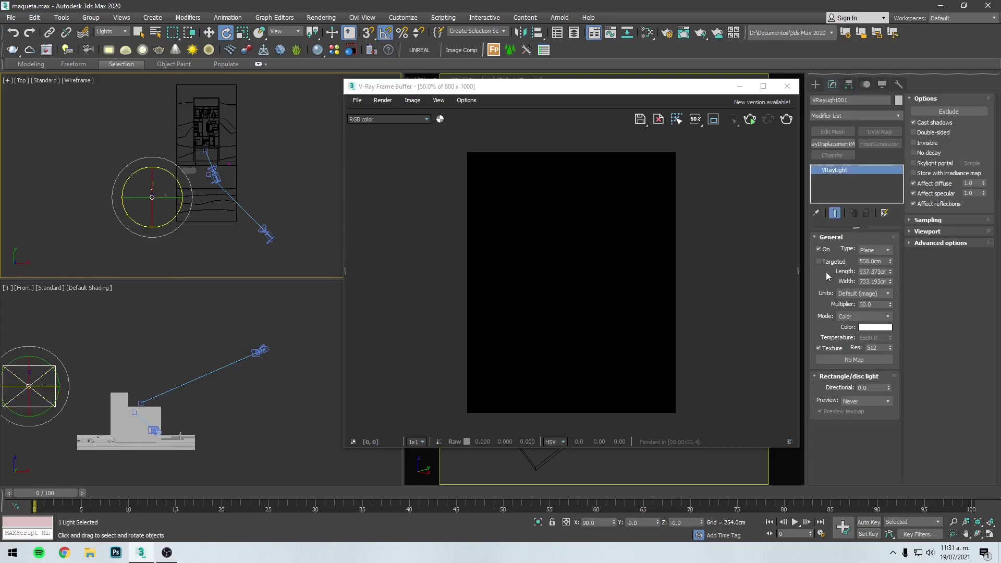
{"action": "left_click", "coordinate": [819, 262]}
{"action": "key", "text": "w"}
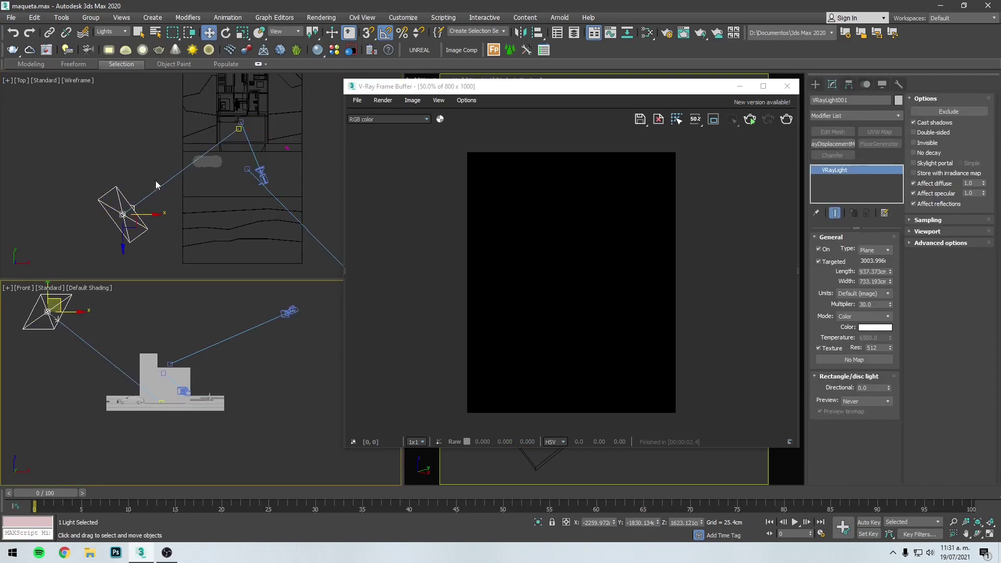
{"action": "scroll", "coordinate": [157, 186], "scroll_direction": "down", "scroll_amount": 3}
Start an interactive V-Ray render and shift the light further left of the model
{"action": "left_click", "coordinate": [751, 119]}
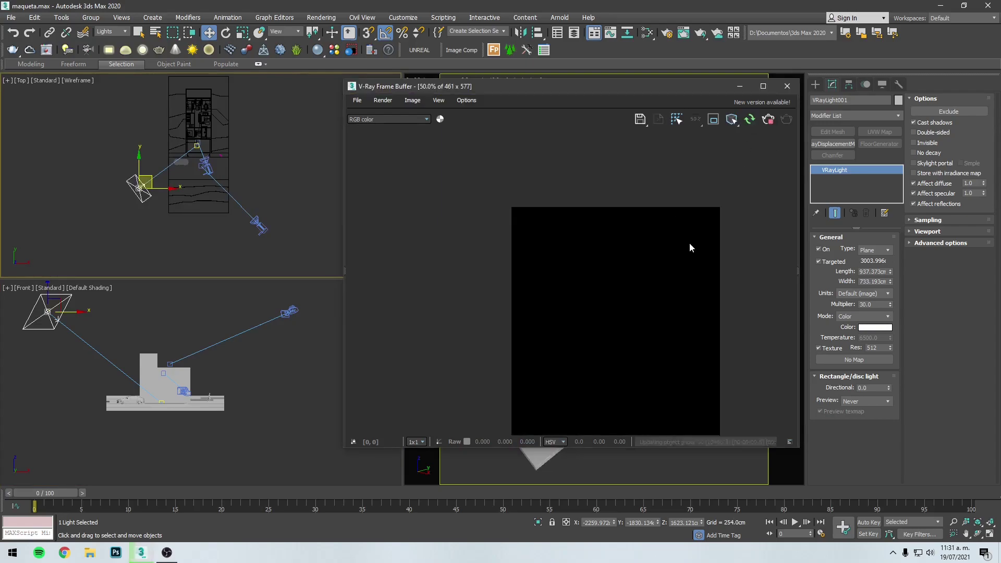
{"action": "double_click", "coordinate": [642, 308]}
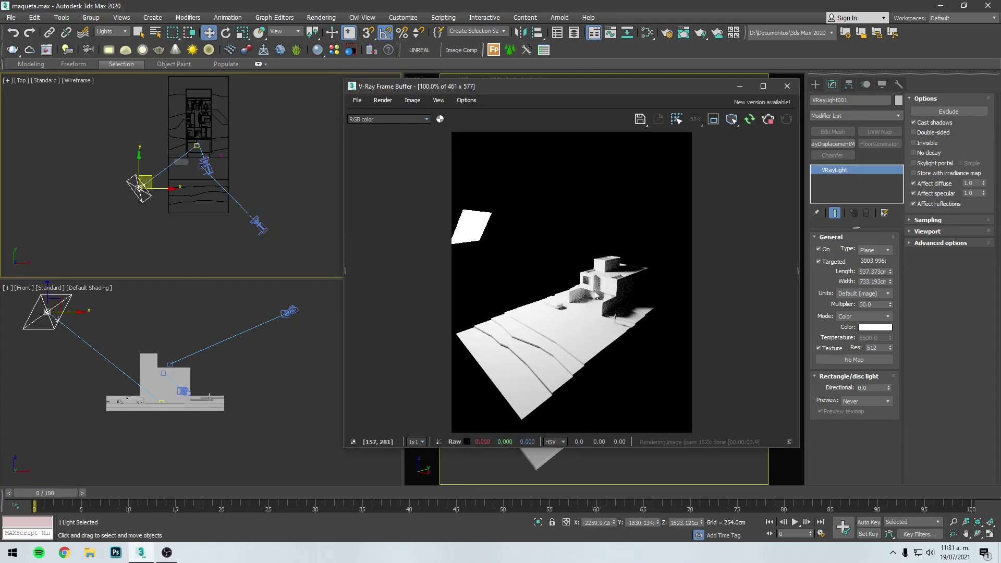
{"action": "left_click", "coordinate": [617, 297]}
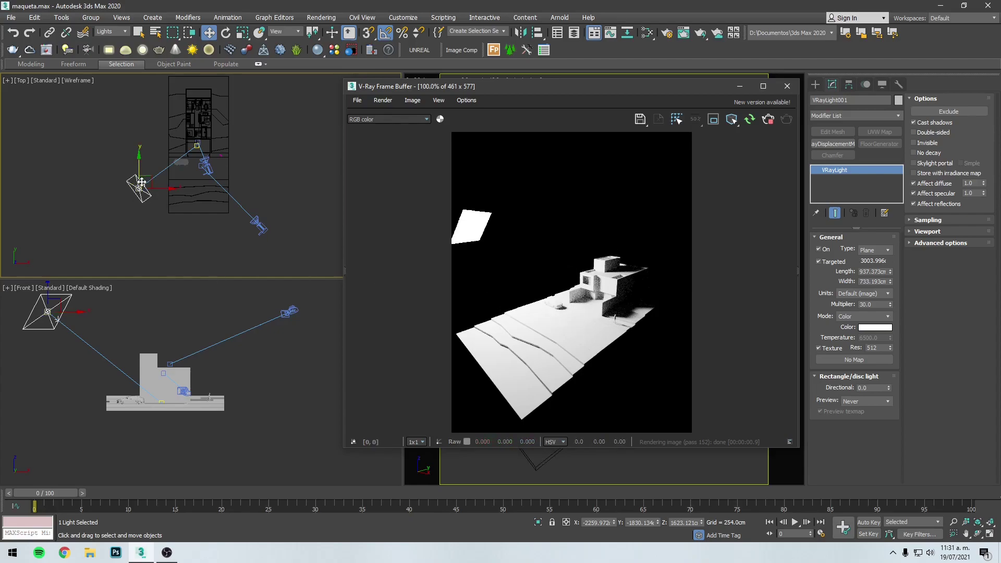
{"action": "left_click_drag", "start_coordinate": [142, 182], "coordinate": [111, 213]}
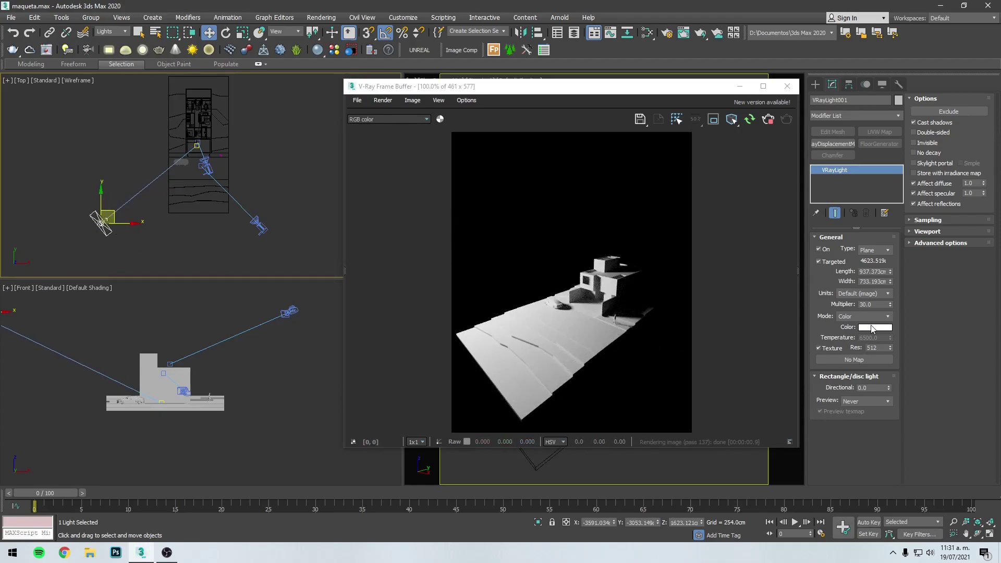
Set the light's Multiplier to 2.0 and Directional to 0.5
{"action": "double_click", "coordinate": [884, 304]}
{"action": "type", "text": "4"}
{"action": "key", "text": "Return"}
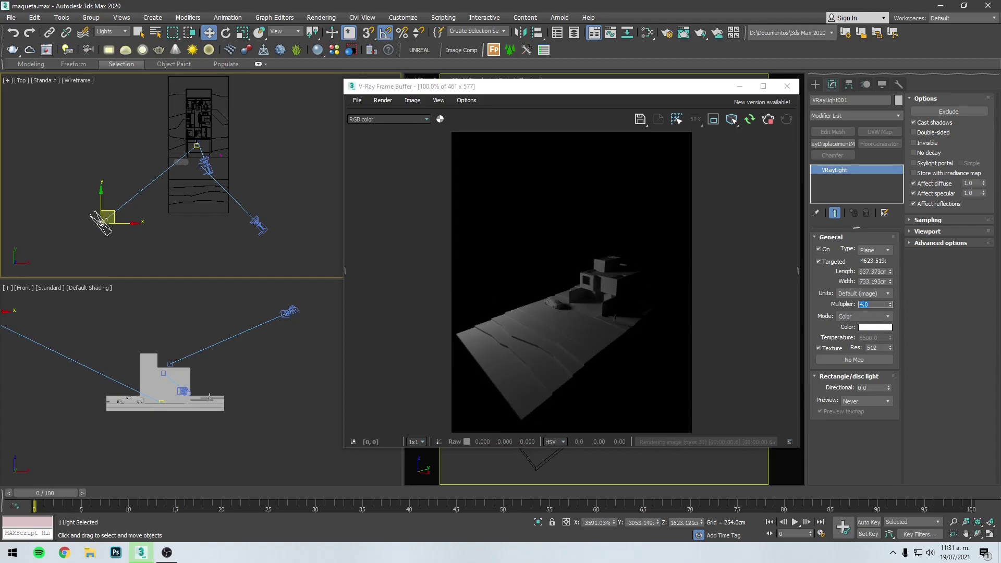
{"action": "type", "text": "2"}
{"action": "left_click", "coordinate": [881, 389]}
{"action": "type", "text": "0.04"}
{"action": "key", "text": "Return"}
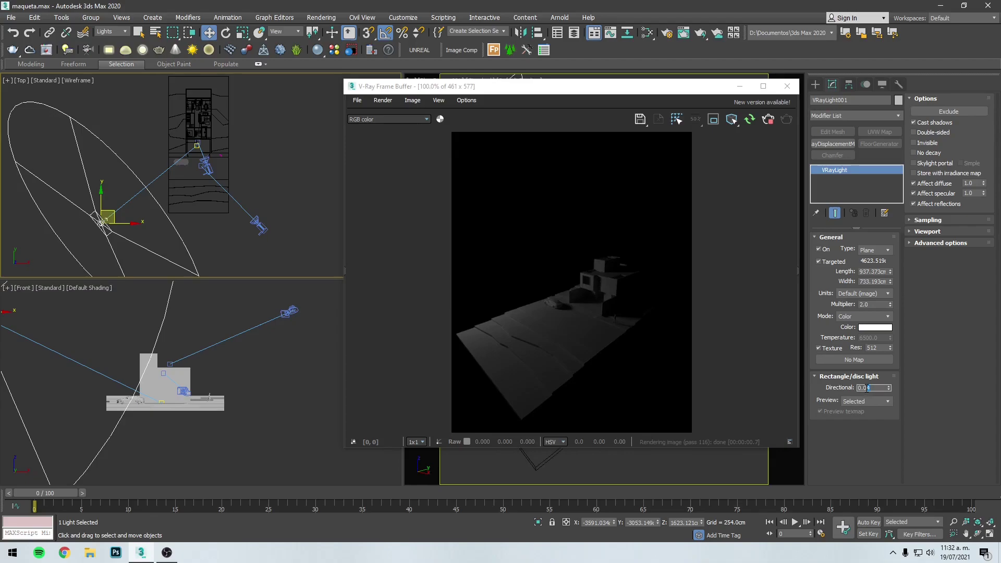
{"action": "type", "text": "0.5"}
{"action": "key", "text": "Return"}
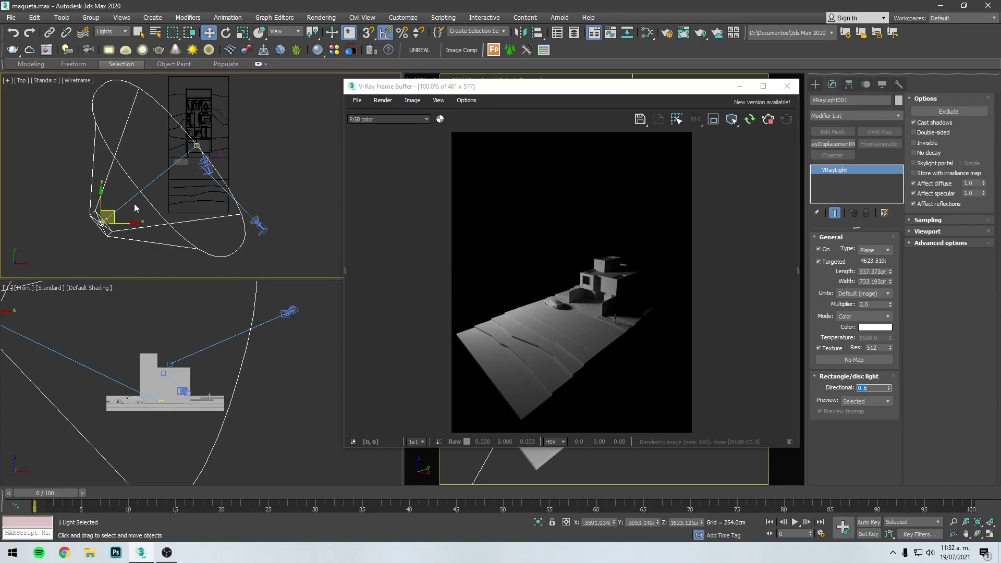
{"action": "left_click", "coordinate": [118, 244]}
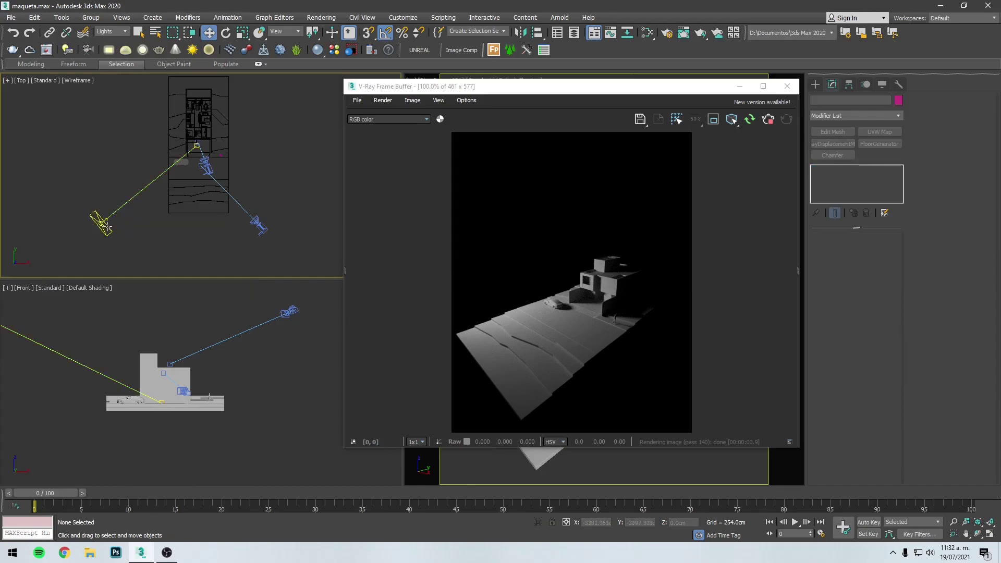
Make an independent copy of the plane light on the right side of the model
{"action": "left_click", "coordinate": [107, 229]}
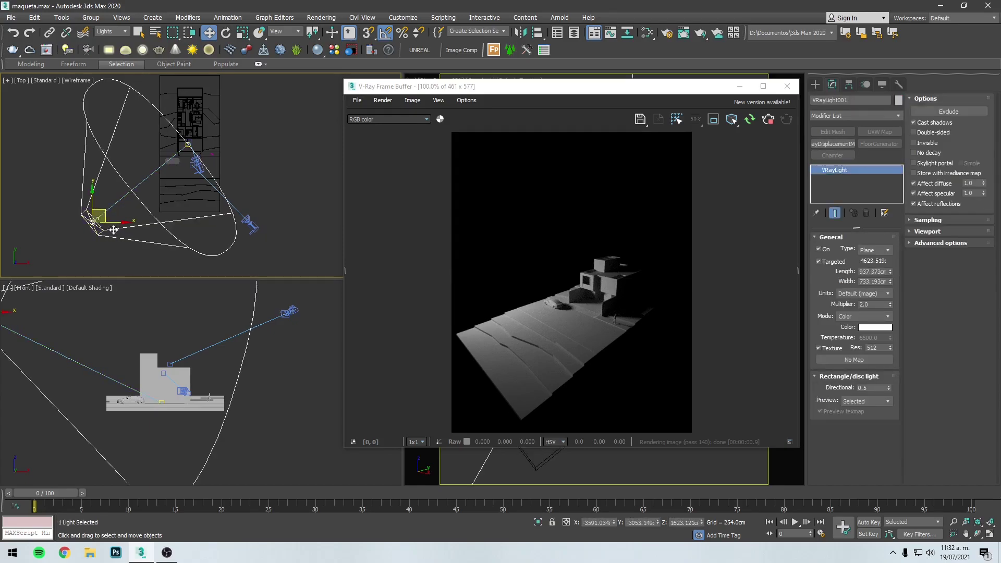
{"action": "left_click_drag", "start_coordinate": [122, 223], "coordinate": [321, 222], "text": "shift"}
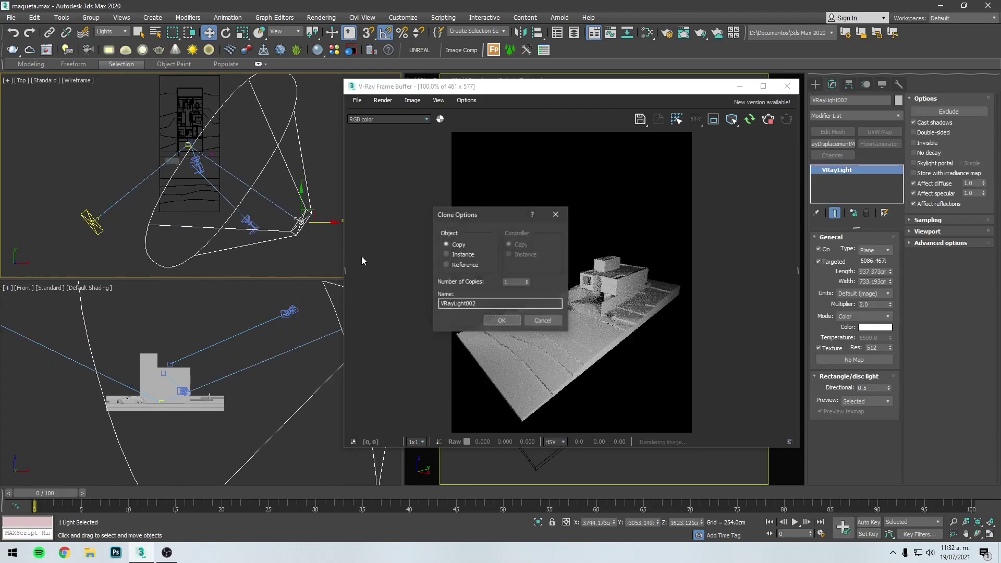
{"action": "left_click", "coordinate": [501, 319]}
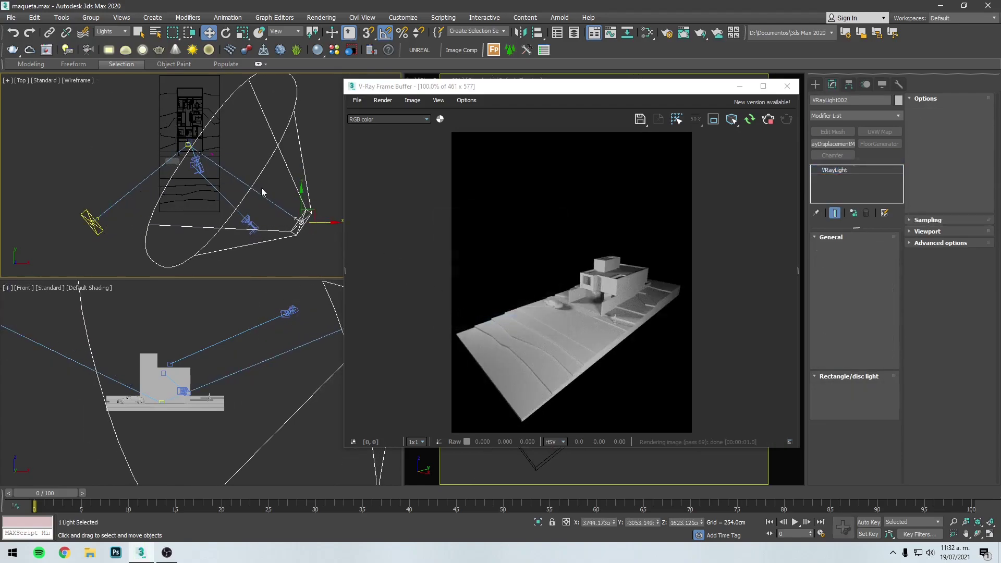
{"action": "middle_click_drag", "start_coordinate": [262, 188], "coordinate": [237, 230]}
{"action": "scroll", "coordinate": [110, 427], "scroll_direction": "down", "scroll_amount": 5}
Raise the copied light above the model and fine-tune its position in plan
{"action": "left_click_drag", "start_coordinate": [177, 389], "coordinate": [170, 367]}
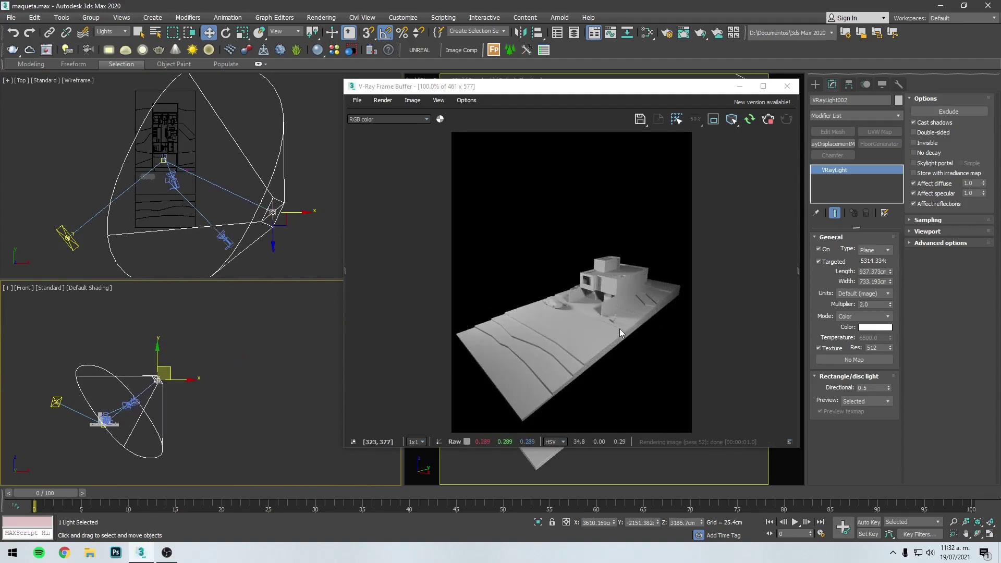
{"action": "middle_click_drag", "start_coordinate": [290, 198], "coordinate": [287, 200]}
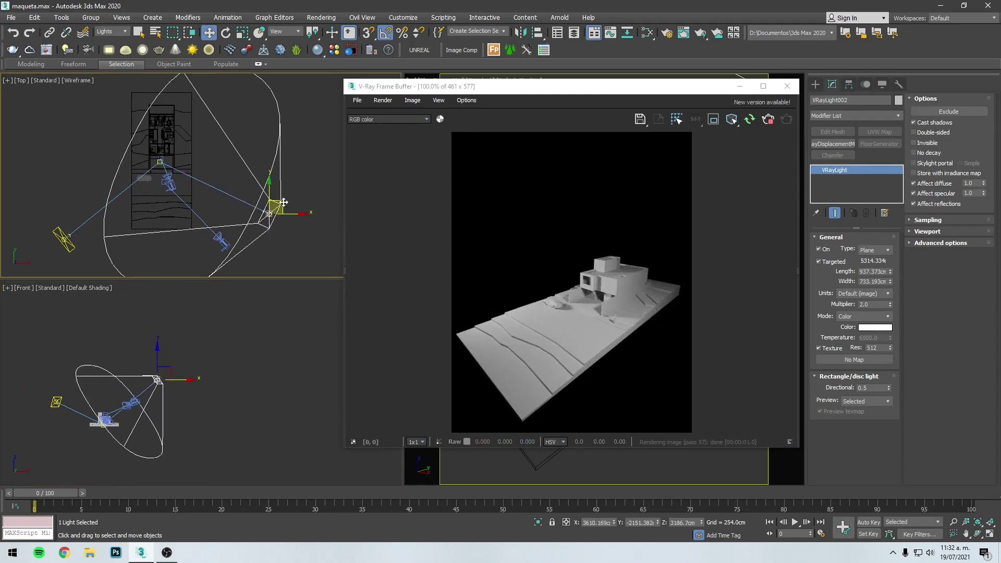
{"action": "left_click_drag", "start_coordinate": [284, 202], "coordinate": [253, 250]}
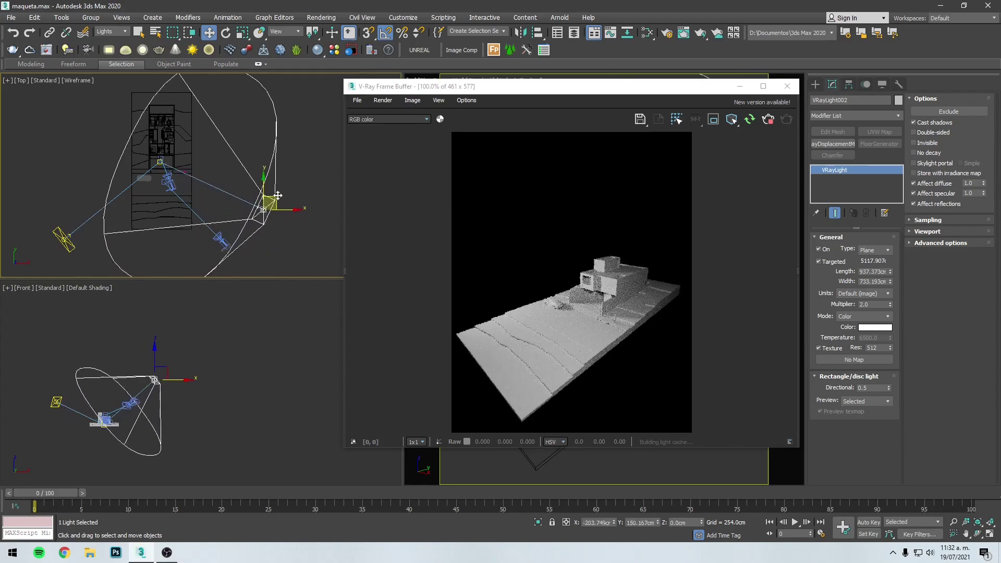
{"action": "left_click_drag", "start_coordinate": [254, 250], "coordinate": [274, 198]}
{"action": "middle_click_drag", "start_coordinate": [198, 405], "coordinate": [233, 404]}
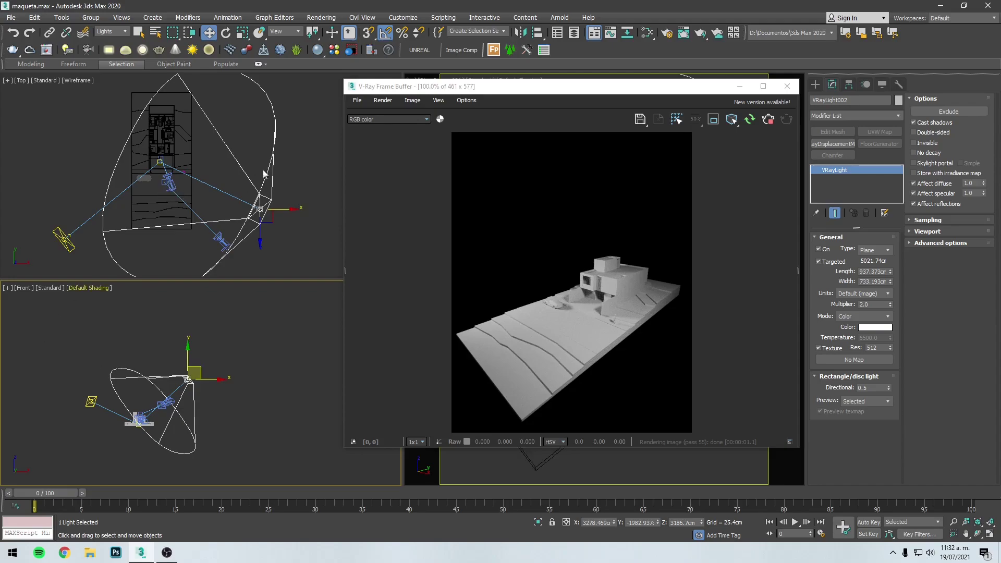
{"action": "left_click_drag", "start_coordinate": [645, 91], "coordinate": [647, 74]}
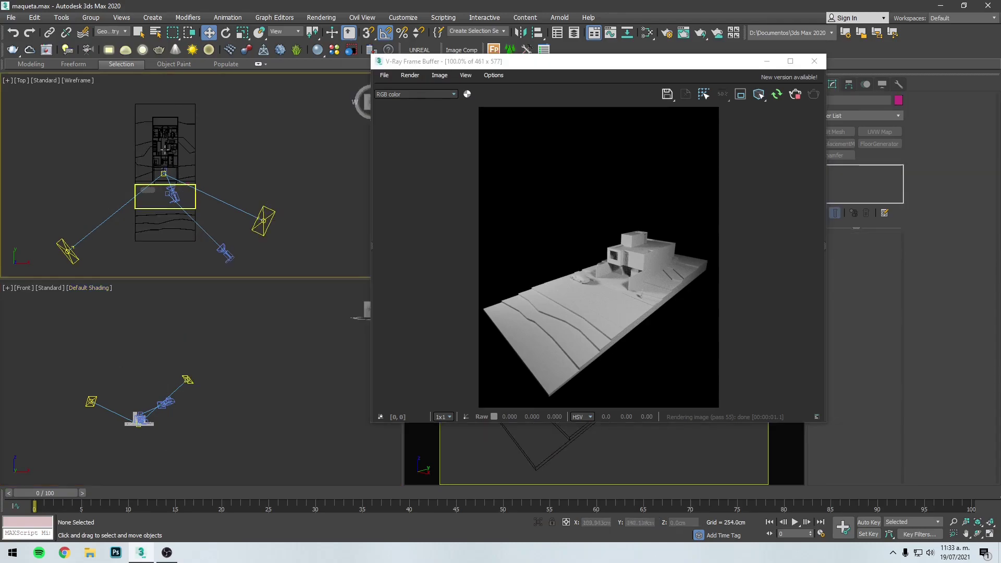
Select the building and terrain objects and assign them white Material #60
{"action": "left_click_drag", "start_coordinate": [183, 248], "coordinate": [202, 252]}
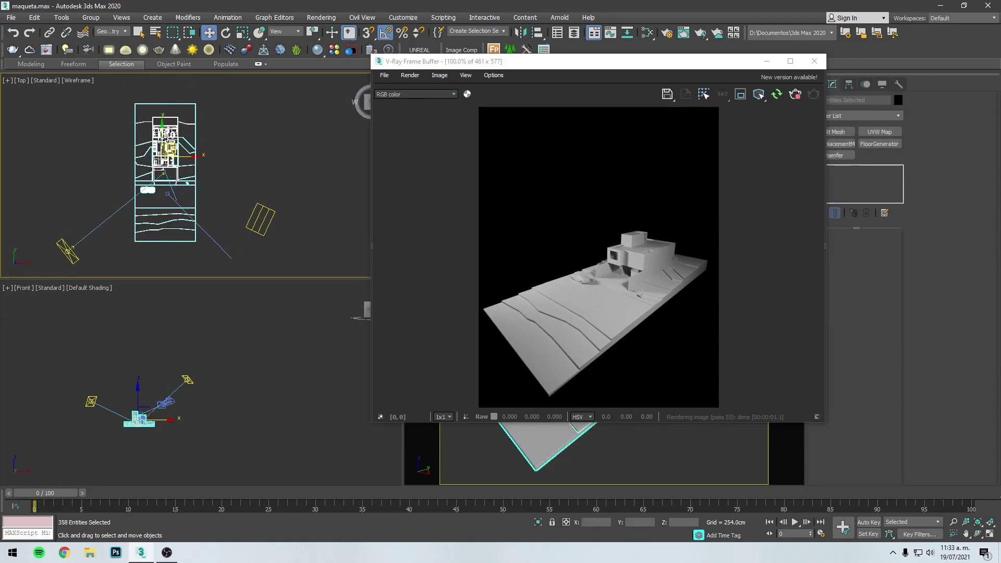
{"action": "key", "text": "m"}
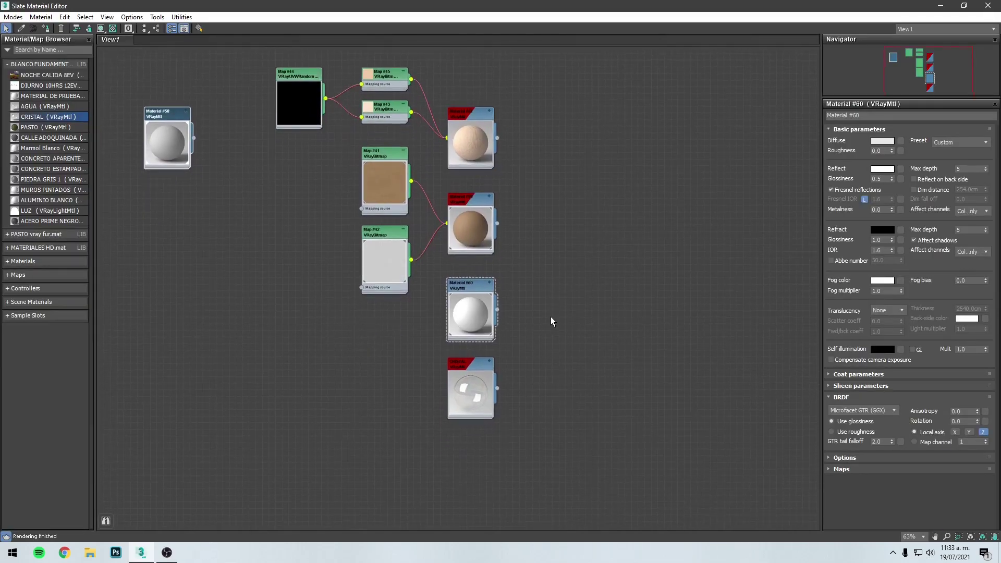
{"action": "scroll", "coordinate": [551, 317], "scroll_direction": "up", "scroll_amount": 5}
{"action": "left_click_drag", "start_coordinate": [436, 274], "coordinate": [384, 283]}
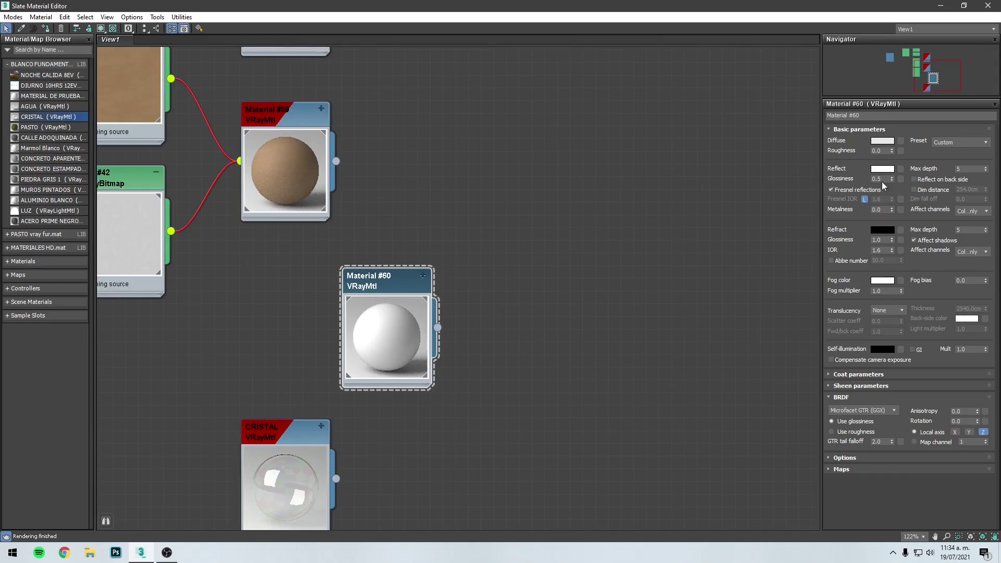
{"action": "mouse_move", "coordinate": [881, 179]}
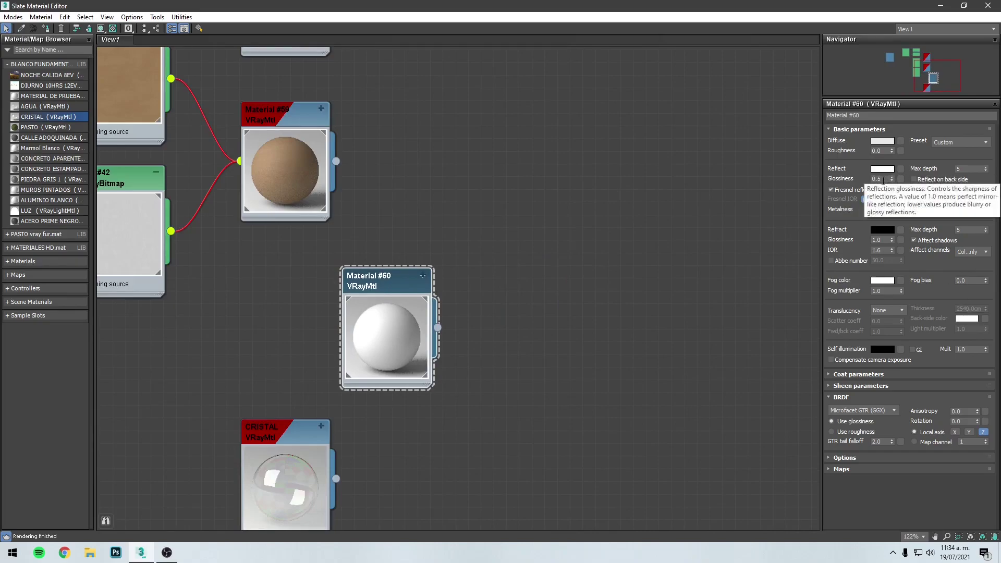
{"action": "right_click", "coordinate": [374, 291]}
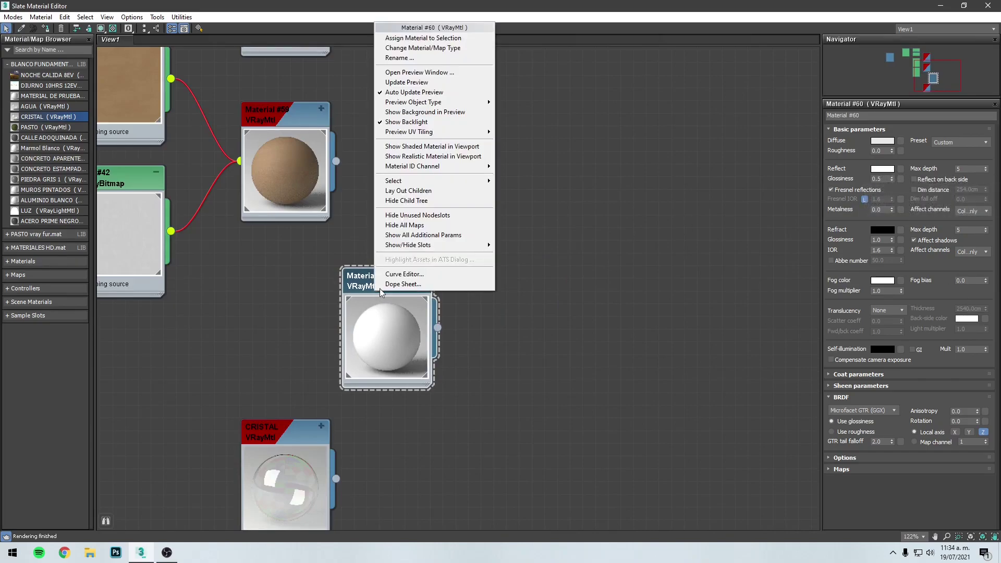
{"action": "left_click", "coordinate": [409, 39]}
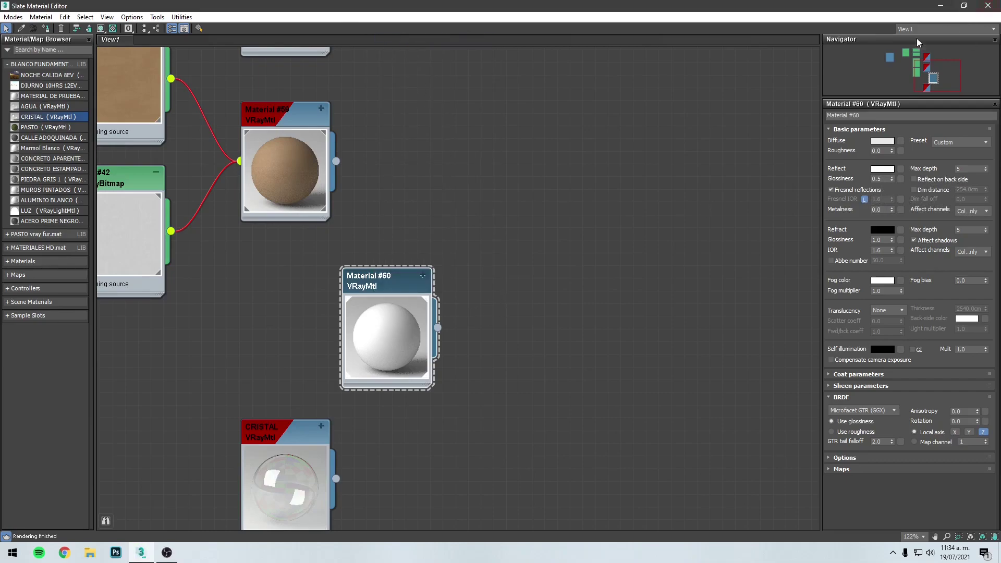
{"action": "left_click", "coordinate": [988, 5]}
Reapply Material #60 to the selection from the Slate editor and close it
{"action": "key", "text": "m"}
{"action": "left_click_drag", "start_coordinate": [406, 274], "coordinate": [378, 260]}
{"action": "right_click", "coordinate": [363, 271]}
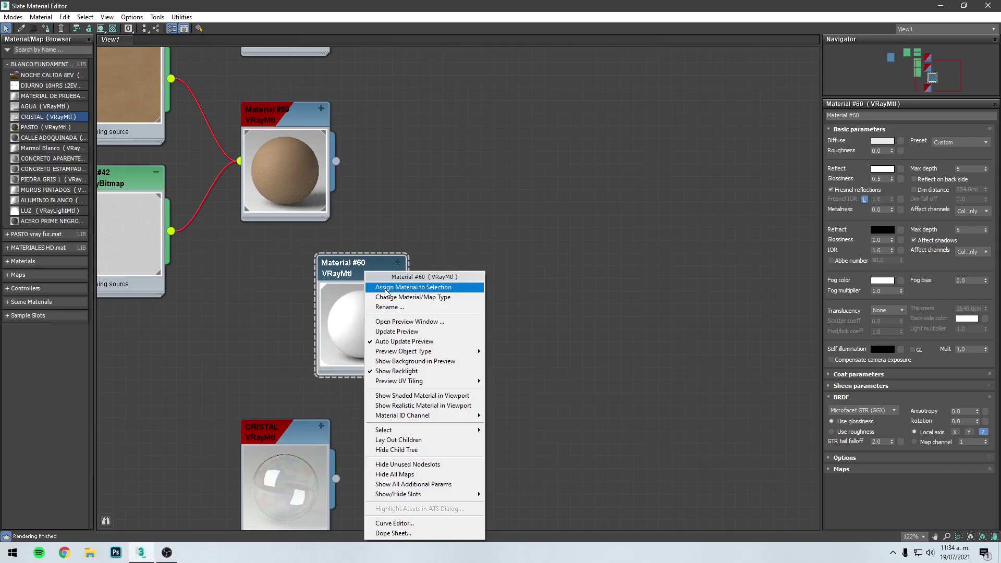
{"action": "left_click", "coordinate": [386, 287]}
{"action": "left_click", "coordinate": [988, 6]}
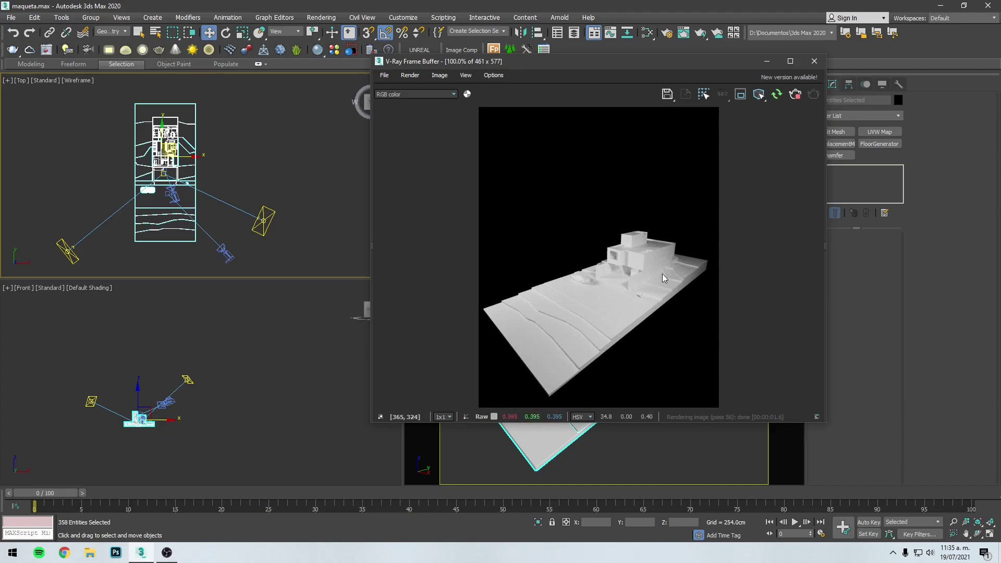
Select all geometry and move the Material #61 node higher in the Slate graph
{"action": "left_click", "coordinate": [248, 127]}
{"action": "scroll", "coordinate": [156, 118], "scroll_direction": "up", "scroll_amount": 2}
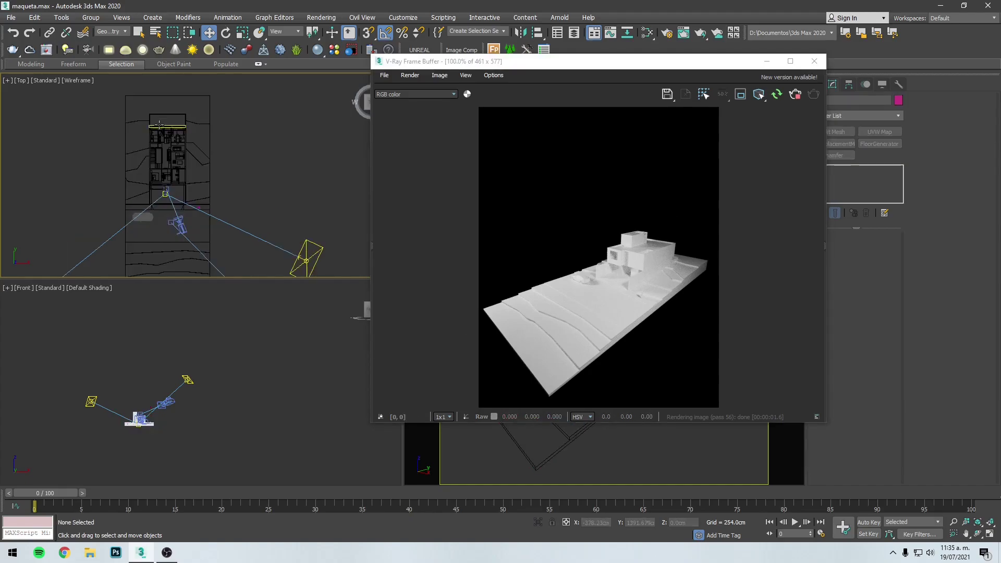
{"action": "scroll", "coordinate": [192, 218], "scroll_direction": "up", "scroll_amount": 3}
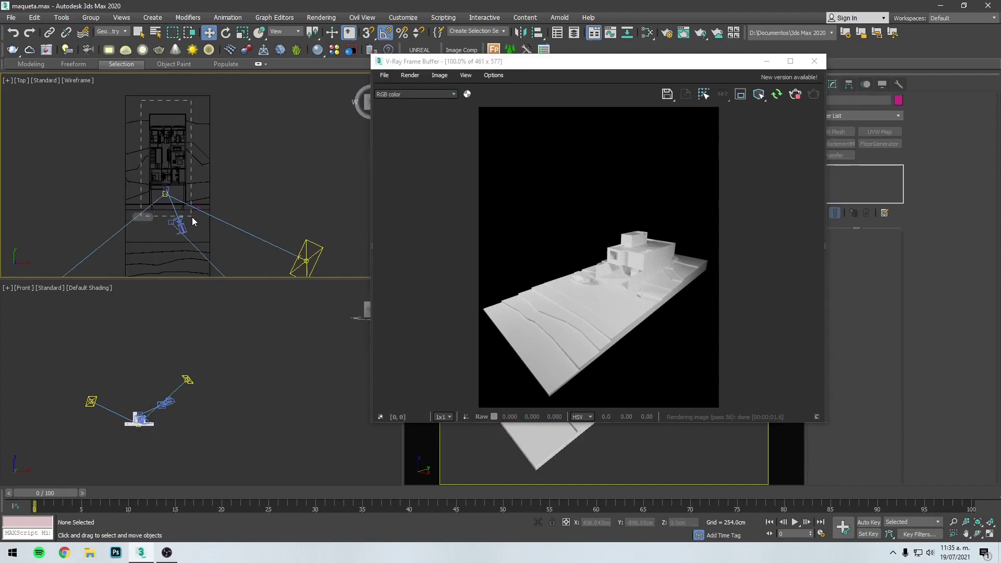
{"action": "key", "text": "ctrl+a"}
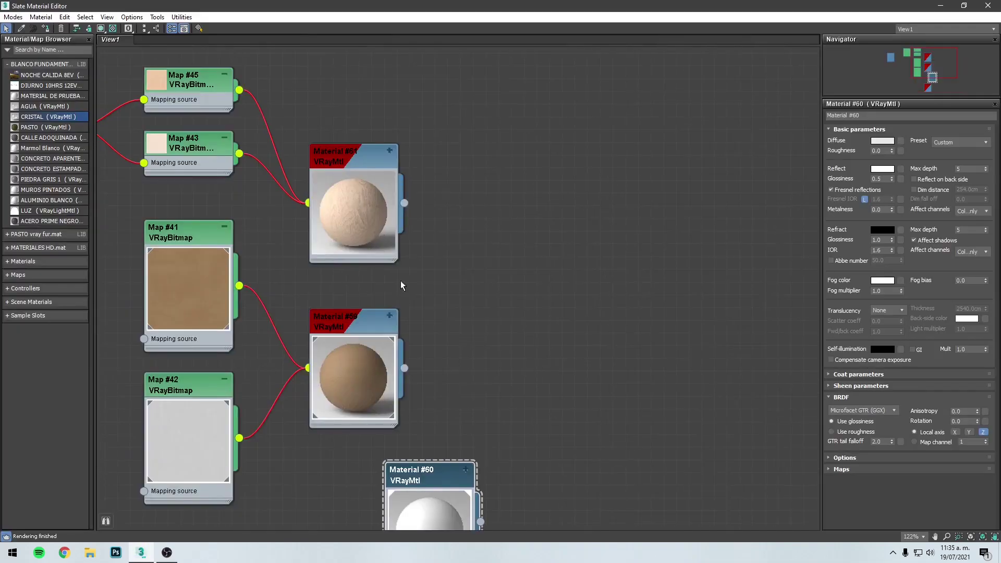
{"action": "right_click", "coordinate": [469, 226]}
{"action": "left_click", "coordinate": [425, 193]}
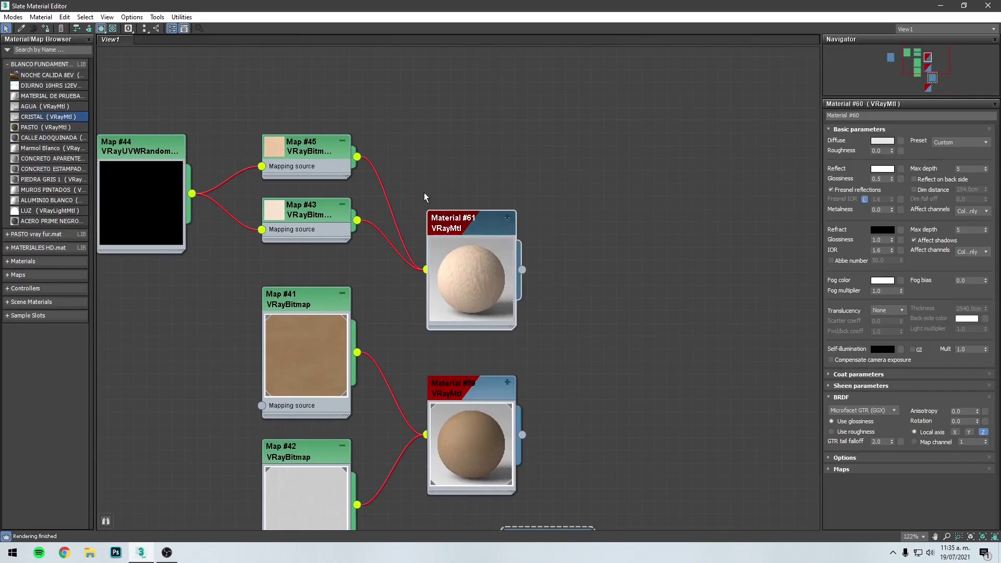
{"action": "left_click_drag", "start_coordinate": [458, 229], "coordinate": [472, 152]}
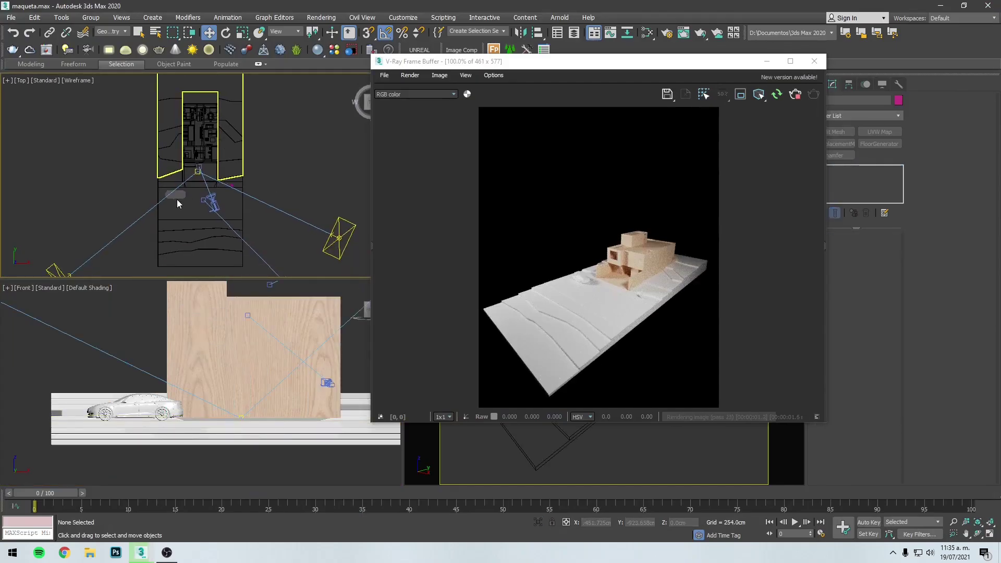
Select the car and assign it the wood-toned Material #61
{"action": "left_click", "coordinate": [178, 195]}
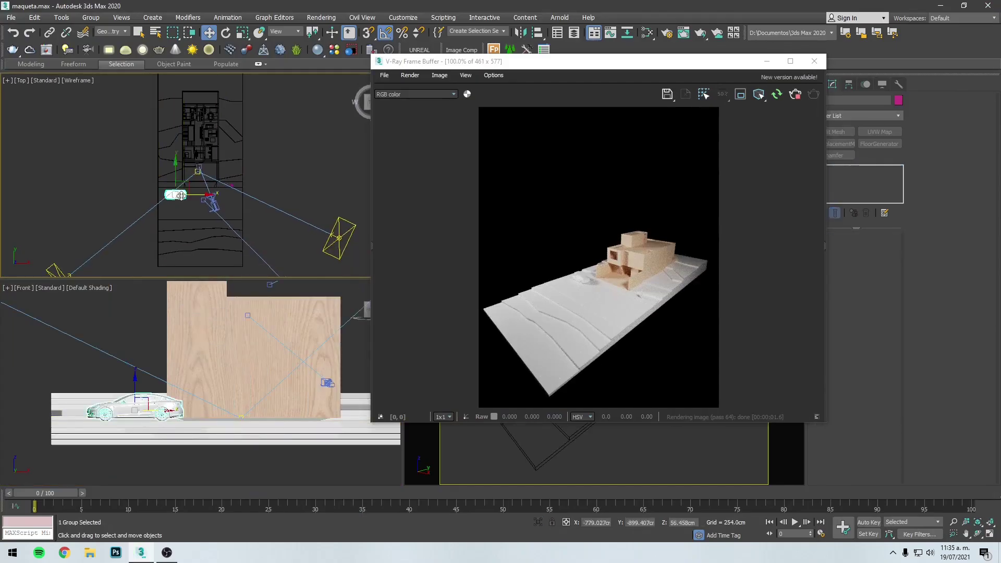
{"action": "scroll", "coordinate": [209, 198], "scroll_direction": "up", "scroll_amount": 3}
{"action": "scroll", "coordinate": [262, 182], "scroll_direction": "up", "scroll_amount": 2}
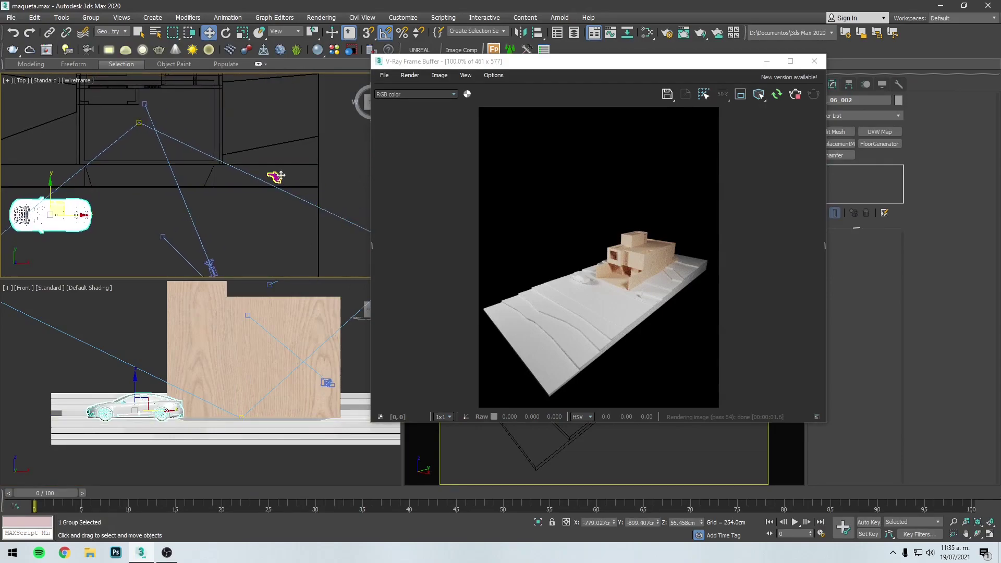
{"action": "left_click", "coordinate": [276, 179]}
{"action": "key", "text": "m"}
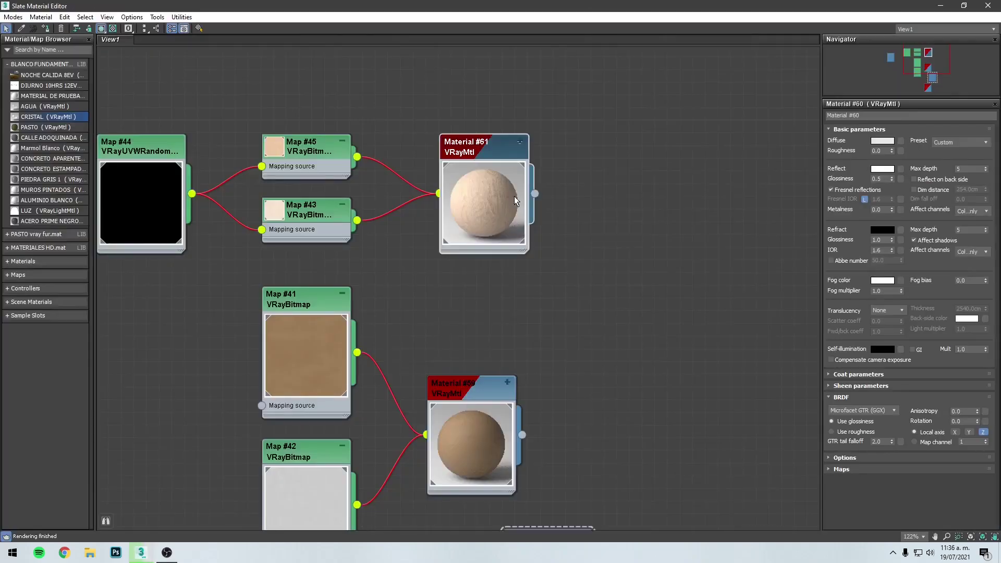
{"action": "right_click", "coordinate": [479, 146]}
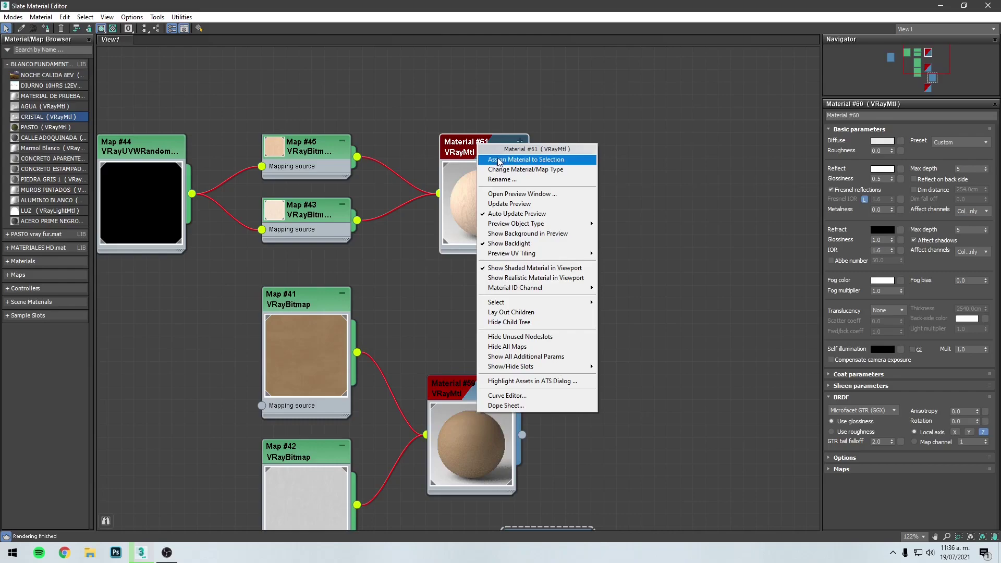
{"action": "left_click", "coordinate": [522, 159]}
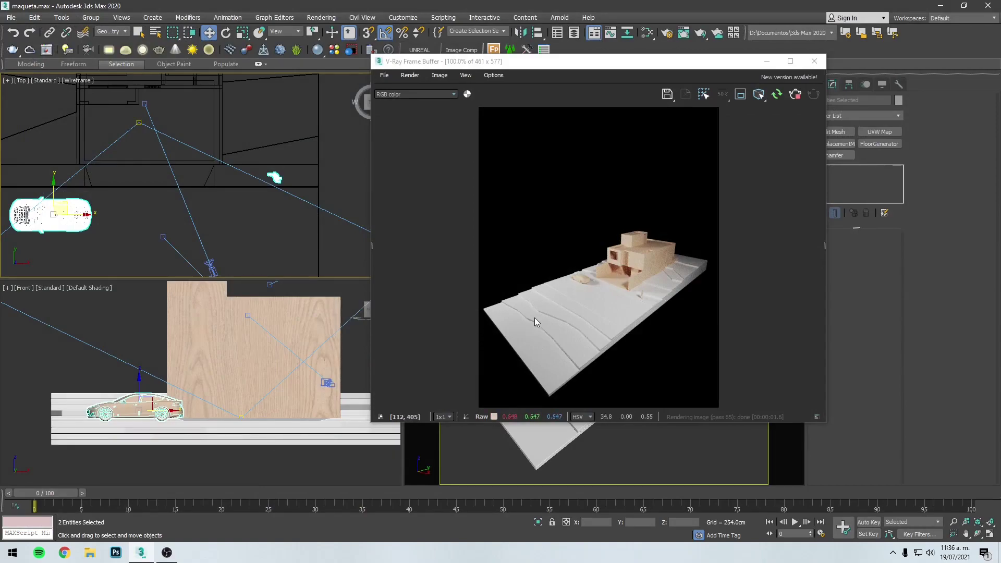
Select the generic 200 mm wall to inspect its 1500 Box UVW mapping, orbiting to view the wood grain
{"action": "left_click", "coordinate": [277, 338]}
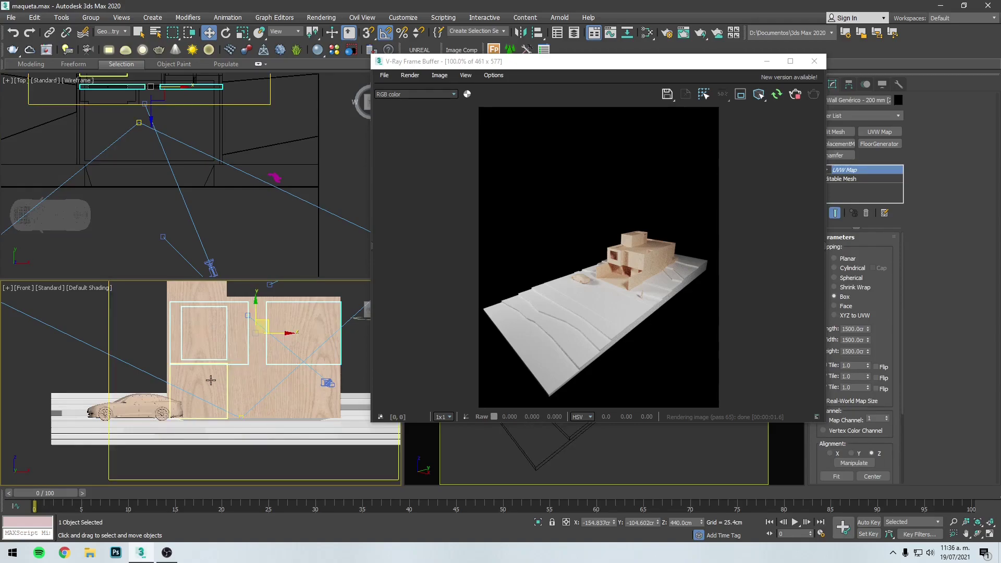
{"action": "left_click", "coordinate": [254, 380]}
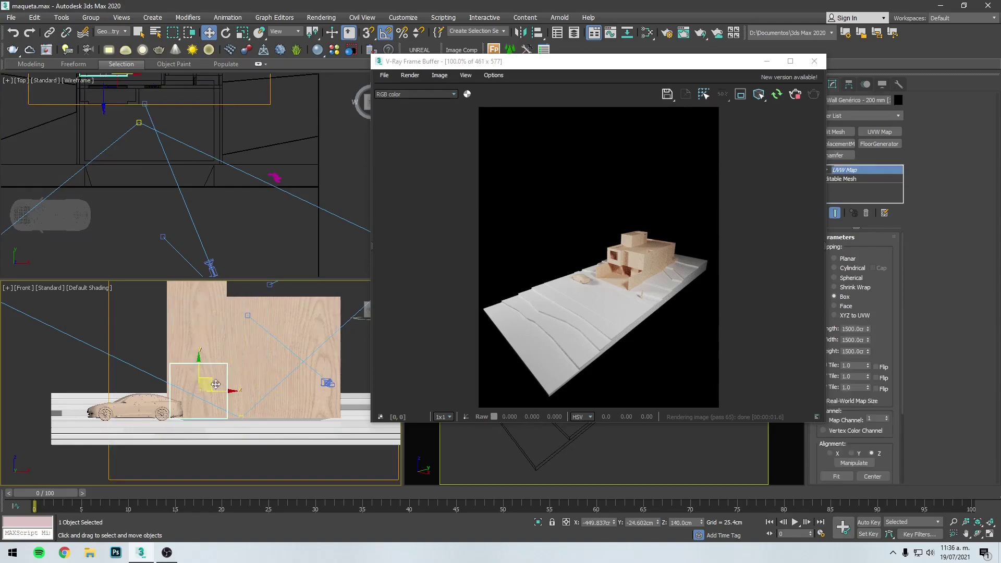
{"action": "left_click", "coordinate": [232, 331]}
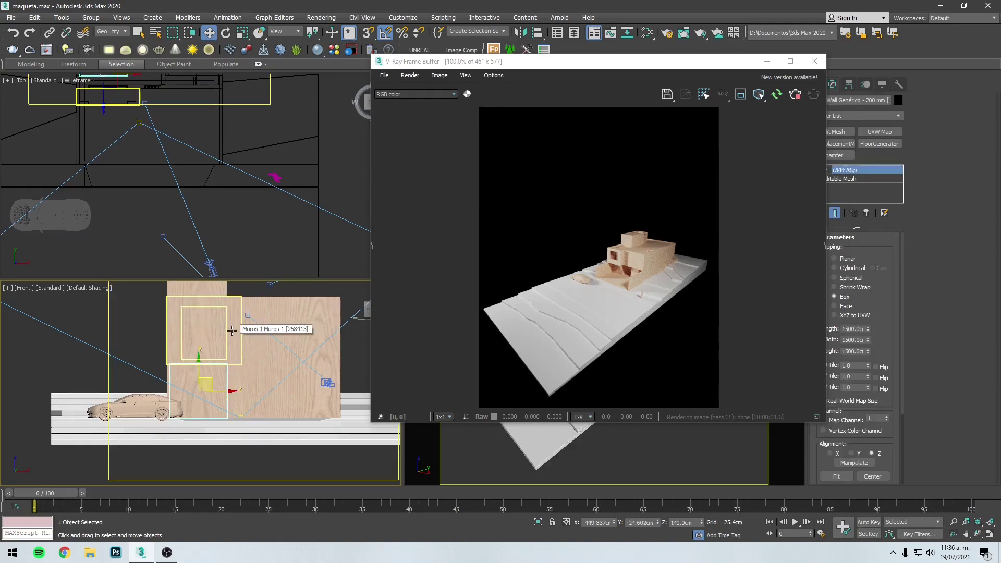
{"action": "middle_click_drag", "start_coordinate": [232, 331], "coordinate": [219, 384], "text": "alt"}
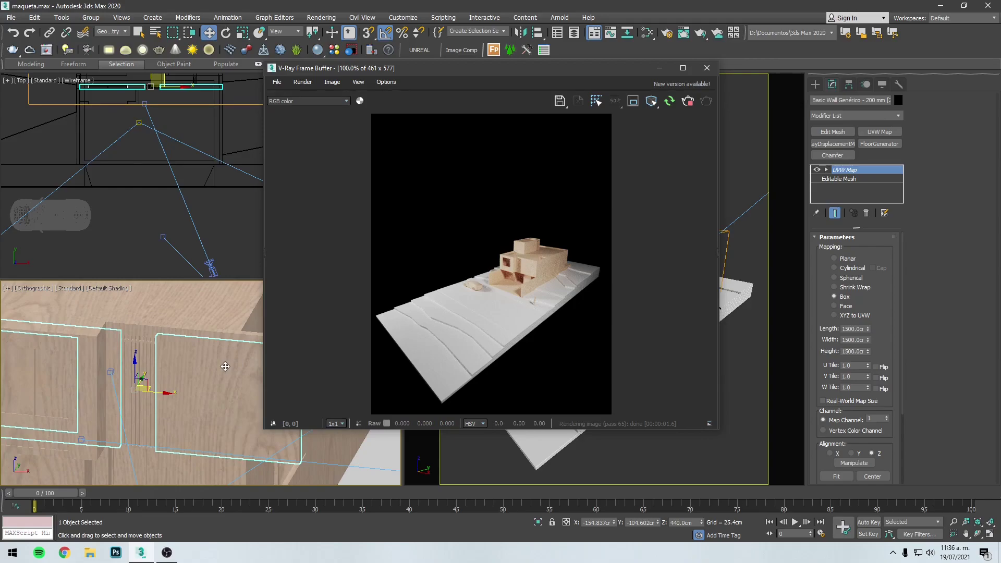
Select all the Panel de sistema Acristalado glazing objects from the MaquetaZen layer list
{"action": "scroll", "coordinate": [639, 298], "scroll_direction": "up", "scroll_amount": 2}
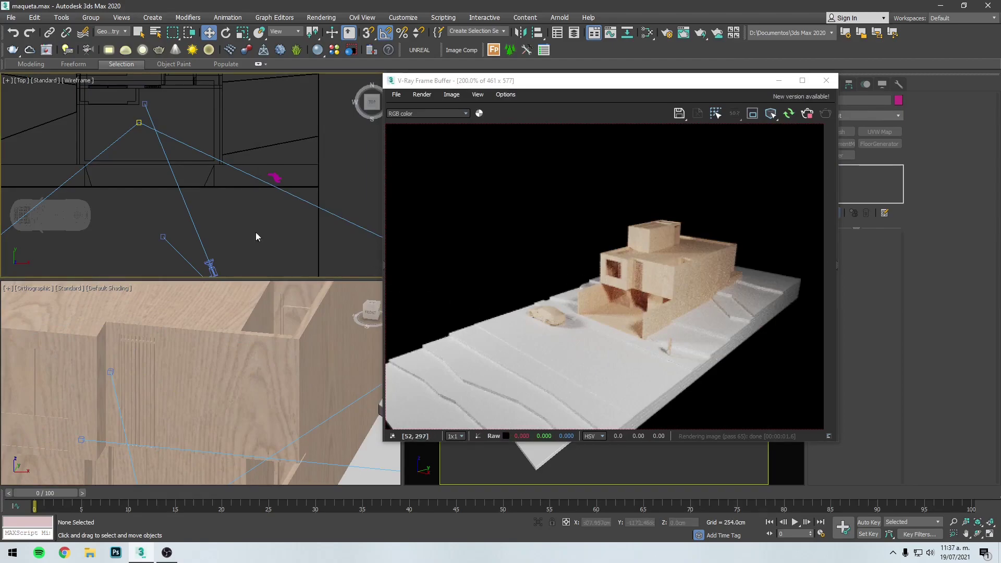
{"action": "key", "text": "h"}
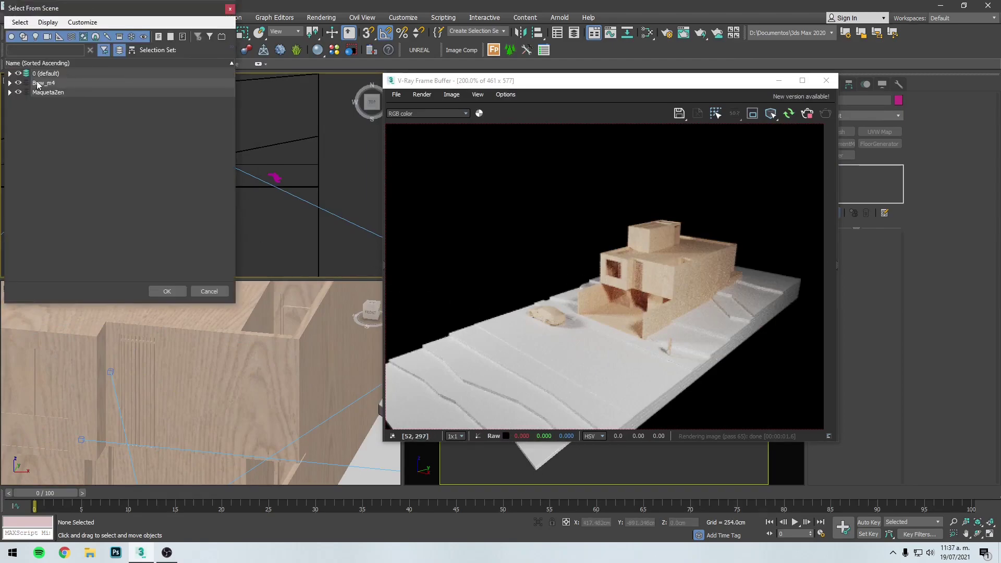
{"action": "left_click", "coordinate": [10, 93]}
{"action": "left_click_drag", "start_coordinate": [36, 12], "coordinate": [62, 25]}
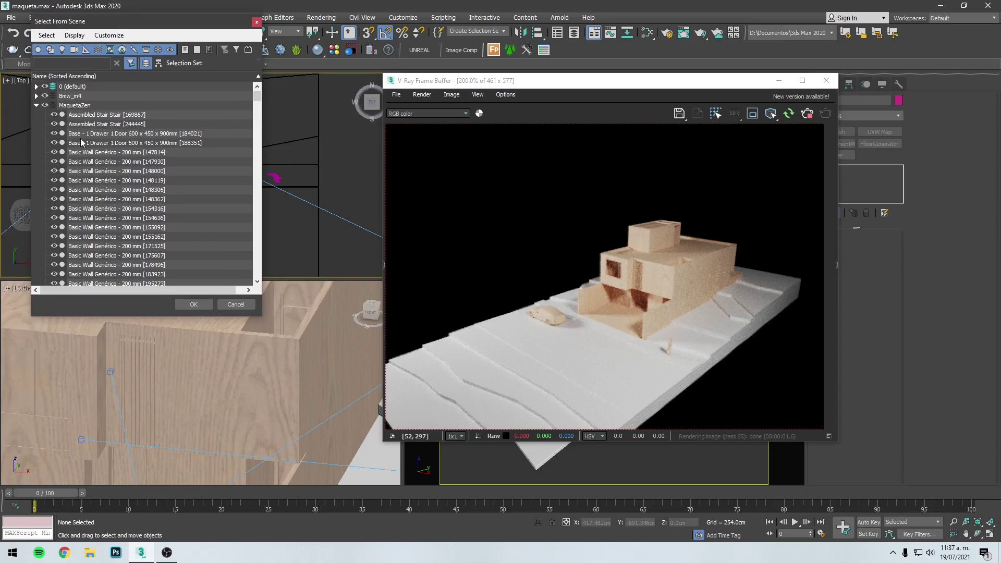
{"action": "scroll", "coordinate": [80, 138], "scroll_direction": "down", "scroll_amount": 3}
{"action": "left_click_drag", "start_coordinate": [258, 118], "coordinate": [256, 247]}
{"action": "left_click", "coordinate": [125, 134]}
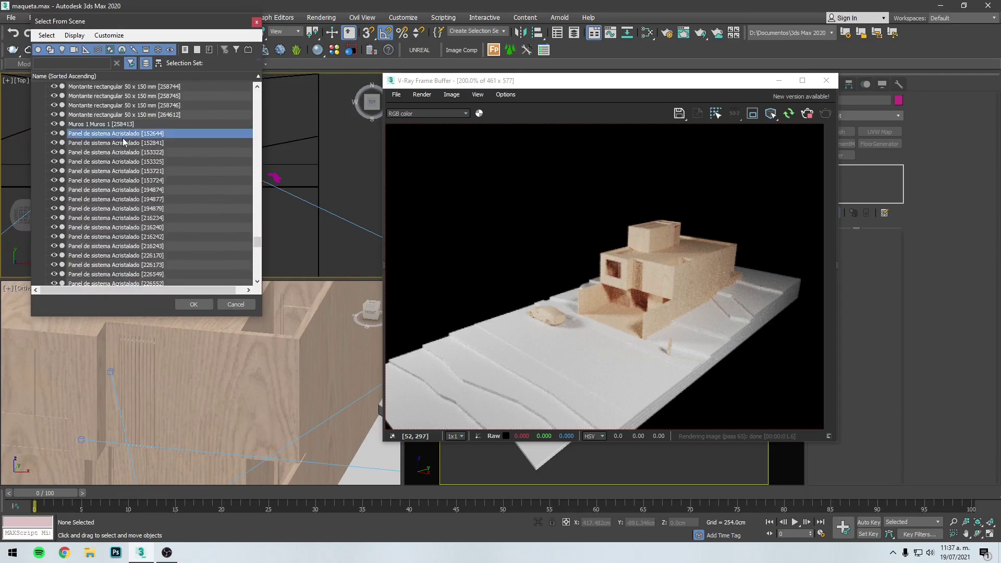
{"action": "scroll", "coordinate": [130, 182], "scroll_direction": "down", "scroll_amount": 8}
{"action": "left_click", "coordinate": [121, 134], "text": "shift"}
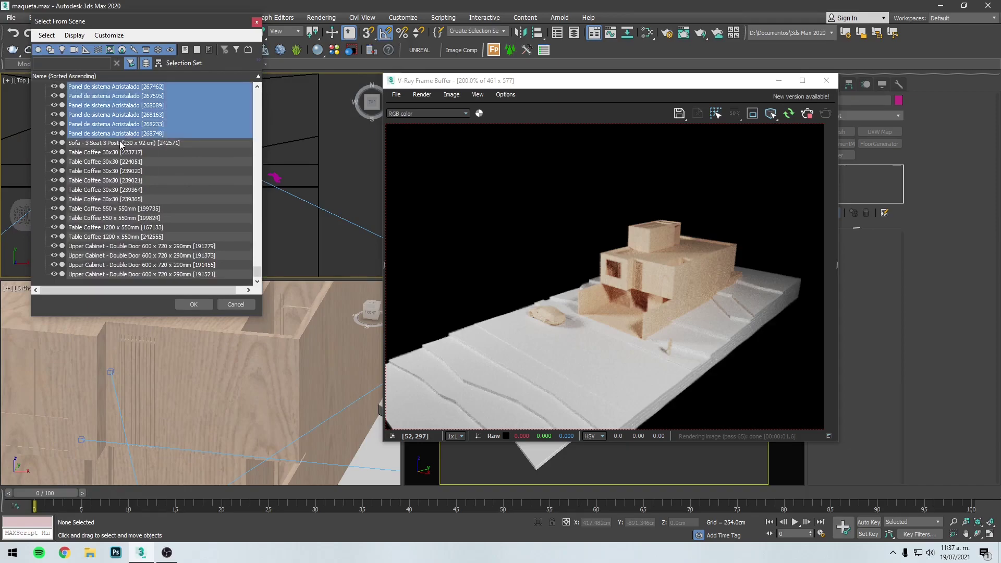
{"action": "left_click", "coordinate": [201, 307]}
Assign the CRISTAL glass material to the selected glazing panels, then clear the selection
{"action": "key", "text": "m"}
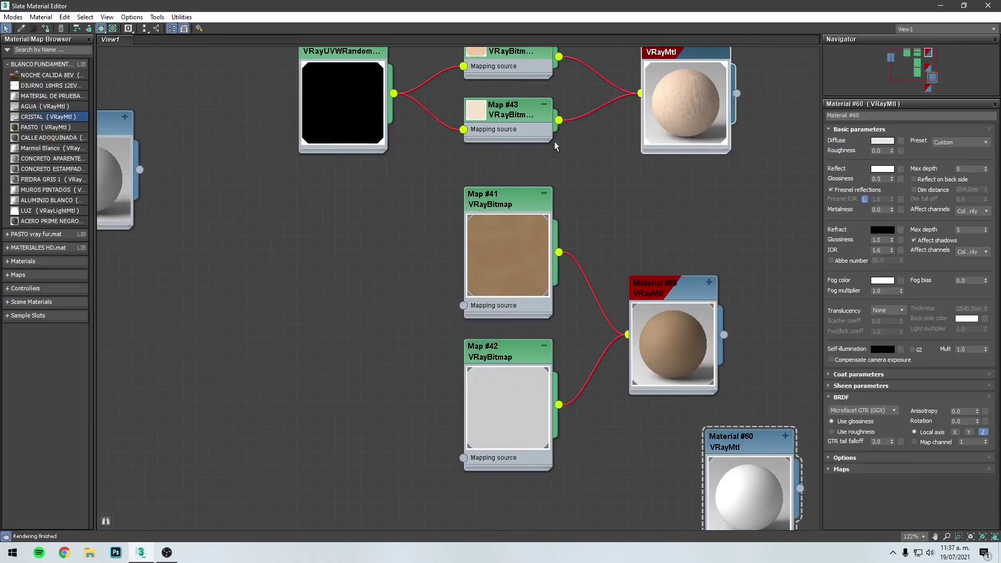
{"action": "middle_click_drag", "start_coordinate": [350, 239], "coordinate": [480, 287]}
{"action": "right_click", "coordinate": [510, 296]}
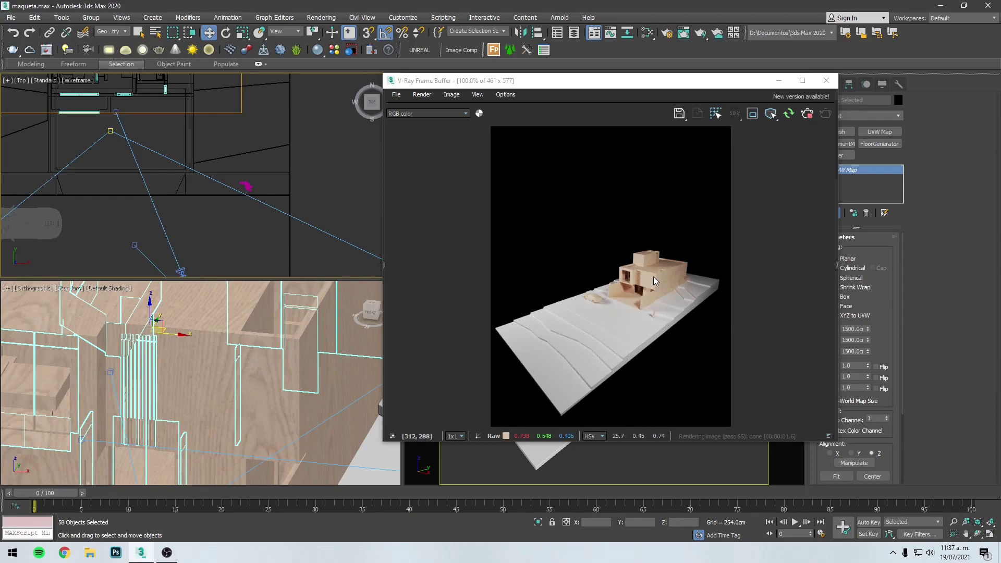
{"action": "key", "text": "ctrl+d"}
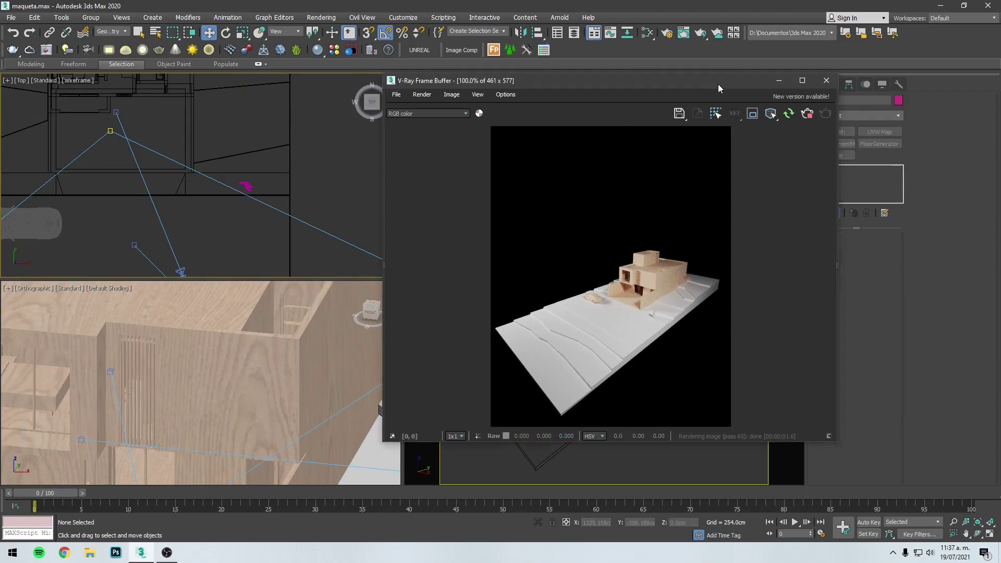
Pick the V-Ray VRayLight tool and frame the whole floor plan in the Top view
{"action": "left_click_drag", "start_coordinate": [718, 88], "coordinate": [684, 95]}
{"action": "left_click", "coordinate": [838, 99]}
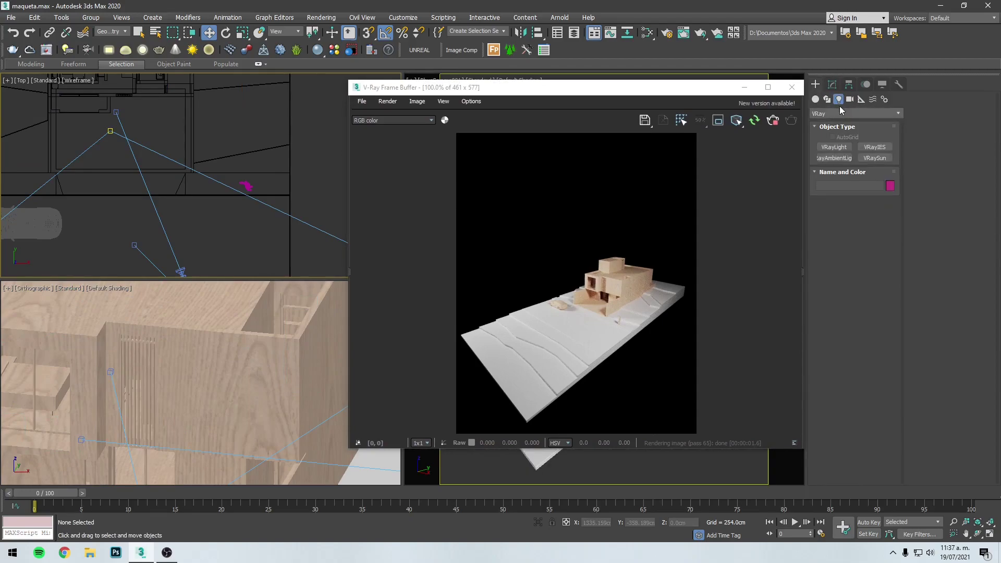
{"action": "left_click", "coordinate": [842, 112]}
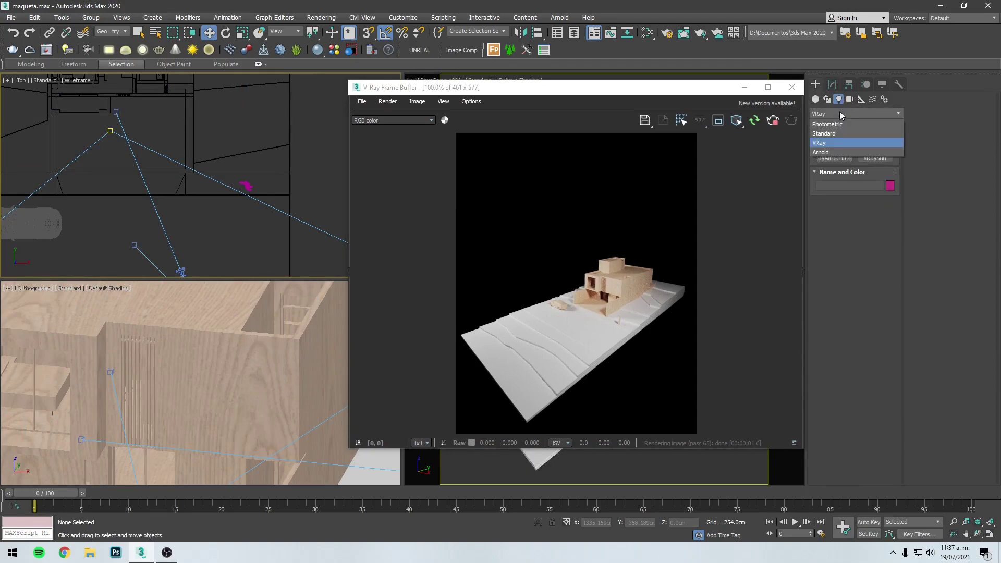
{"action": "left_click", "coordinate": [838, 142]}
{"action": "left_click", "coordinate": [835, 147]}
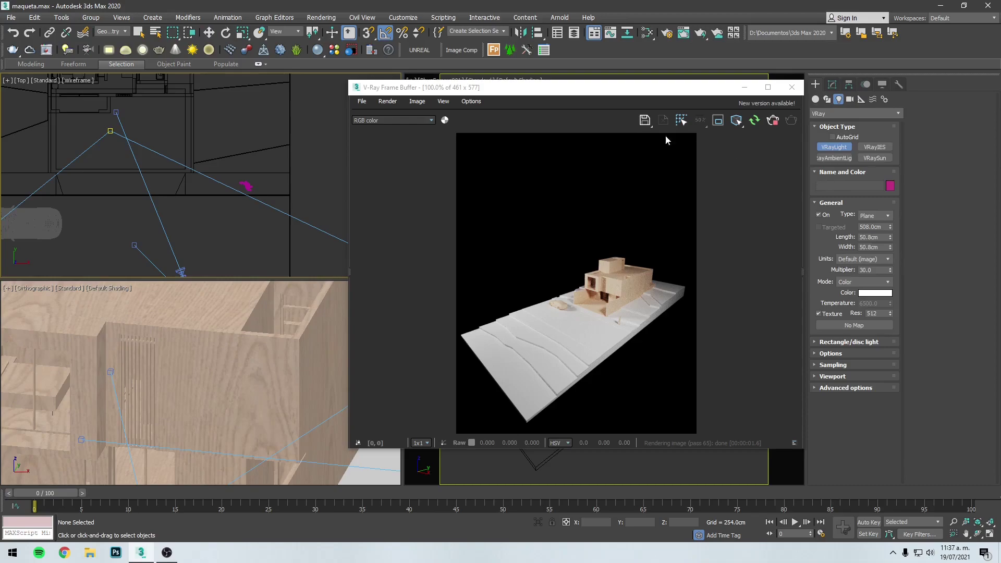
{"action": "scroll", "coordinate": [172, 172], "scroll_direction": "down", "scroll_amount": 2}
{"action": "scroll", "coordinate": [172, 172], "scroll_direction": "down", "scroll_amount": 3}
{"action": "middle_click_drag", "start_coordinate": [172, 177], "coordinate": [177, 174]}
Draw a plane V-Ray light across the house plan and enlarge it over the plan
{"action": "mouse_move", "coordinate": [170, 106]}
{"action": "left_mouse_down"}
{"action": "mouse_move", "coordinate": [202, 215]}
{"action": "mouse_move", "coordinate": [215, 215]}
{"action": "left_mouse_up"}
{"action": "middle_click_drag", "start_coordinate": [176, 405], "coordinate": [225, 357]}
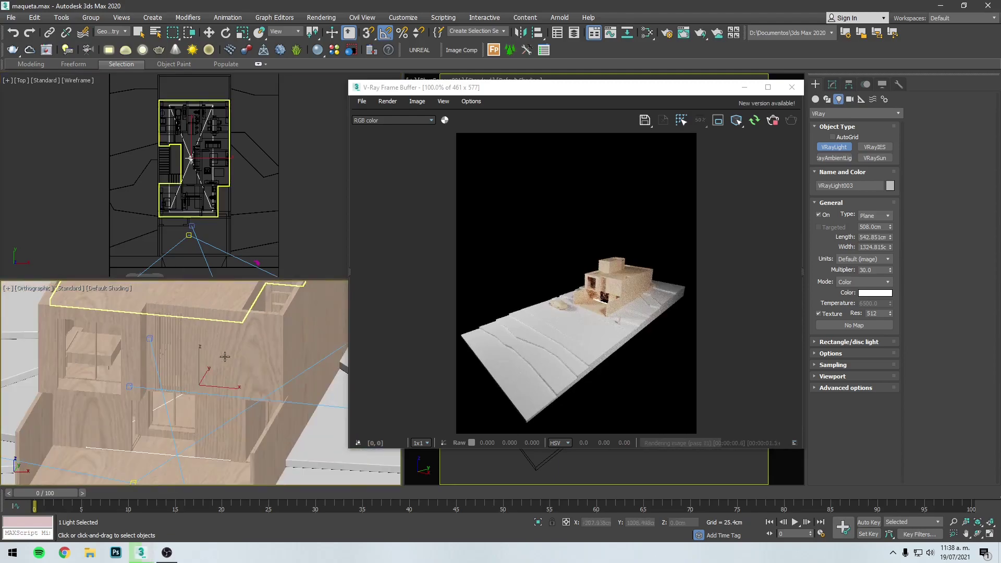
{"action": "key", "text": "f"}
{"action": "scroll", "coordinate": [209, 327], "scroll_direction": "up", "scroll_amount": 2}
{"action": "key", "text": "w"}
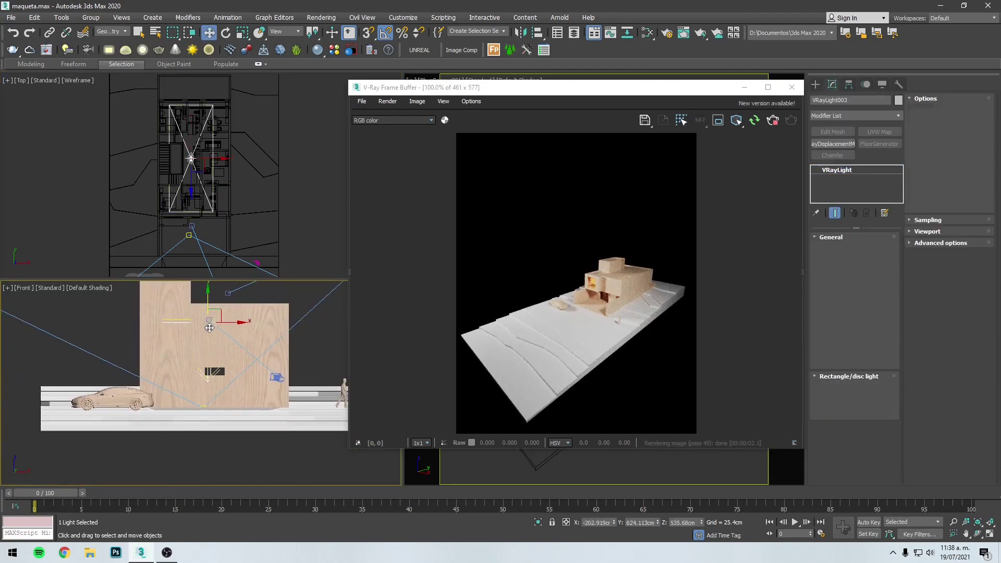
{"action": "key", "text": "ctrl+d"}
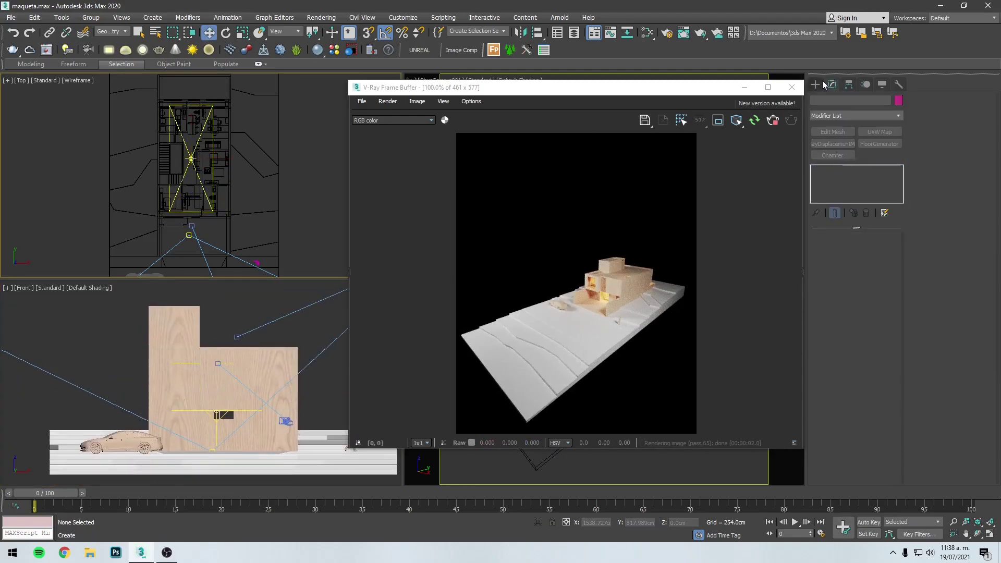
Select the warm 3500 K light VRayLight005 in the front view and reveal the perspective view
{"action": "left_click", "coordinate": [817, 84]}
{"action": "left_click", "coordinate": [838, 99]}
{"action": "left_click", "coordinate": [835, 147]}
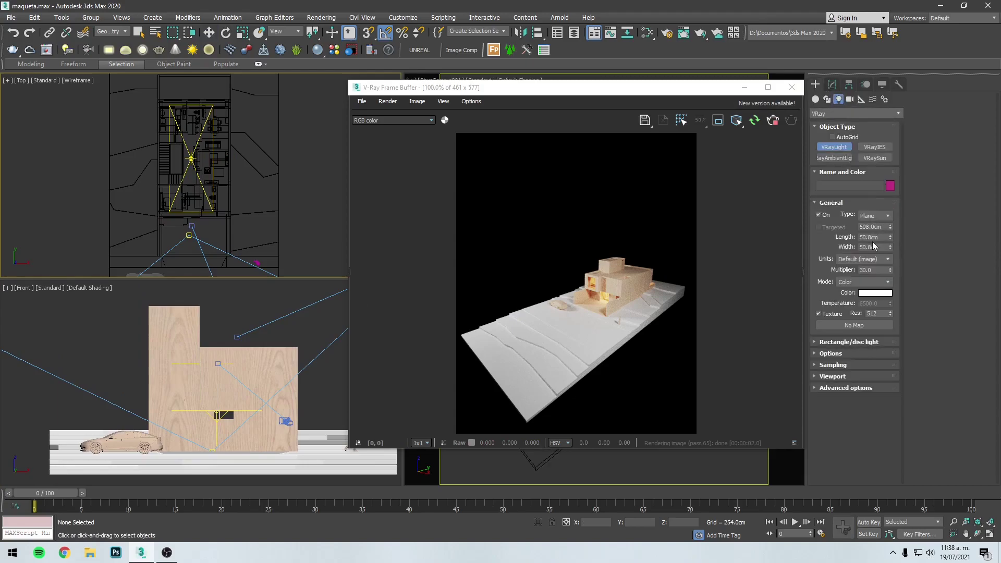
{"action": "left_click", "coordinate": [180, 318]}
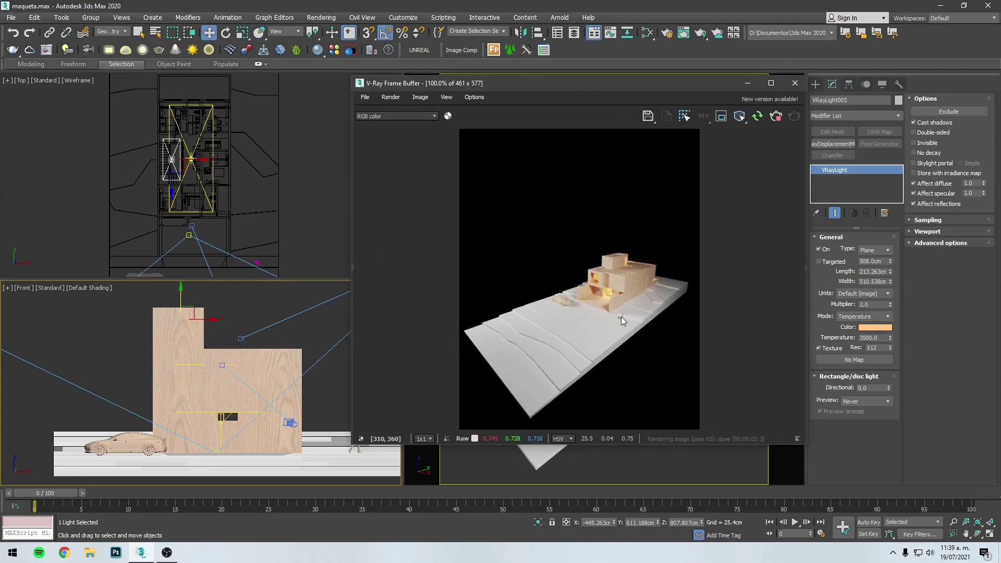
{"action": "left_click_drag", "start_coordinate": [651, 84], "coordinate": [400, 76]}
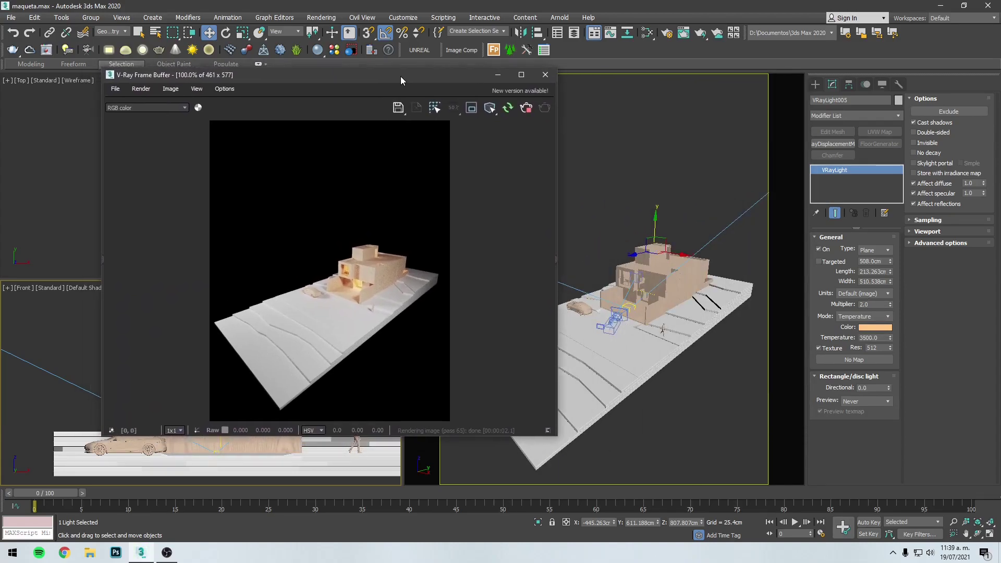
{"action": "scroll", "coordinate": [383, 316], "scroll_direction": "up", "scroll_amount": 1}
{"action": "scroll", "coordinate": [345, 291], "scroll_direction": "up", "scroll_amount": 1}
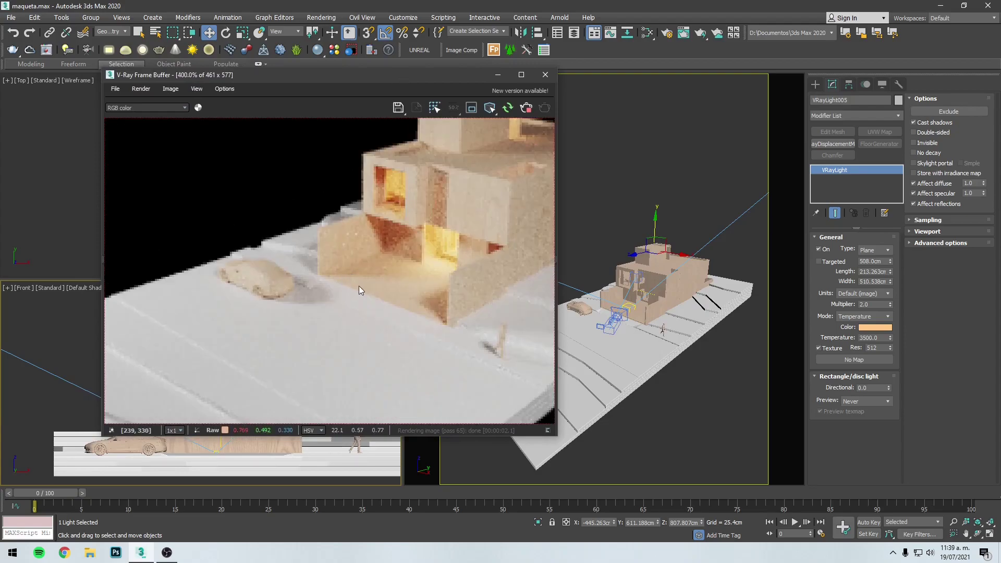
{"action": "key", "text": "F3"}
{"action": "left_click", "coordinate": [610, 306]}
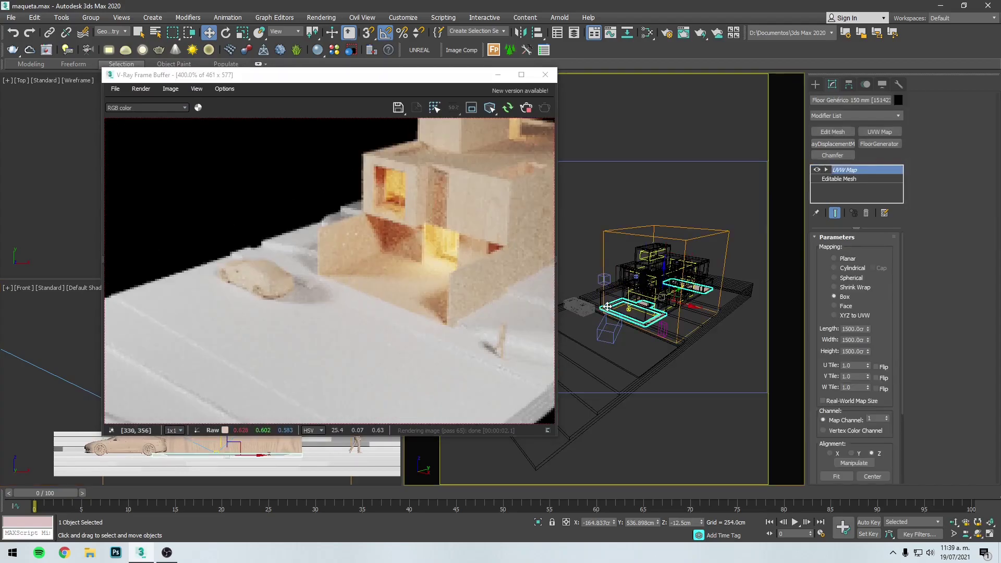
{"action": "key", "text": "F3"}
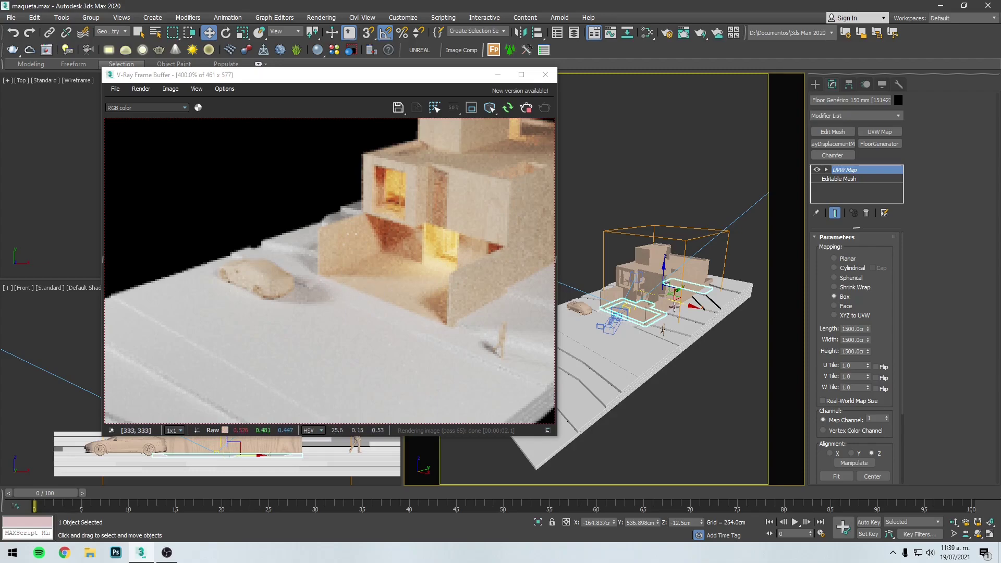
{"action": "key", "text": "m"}
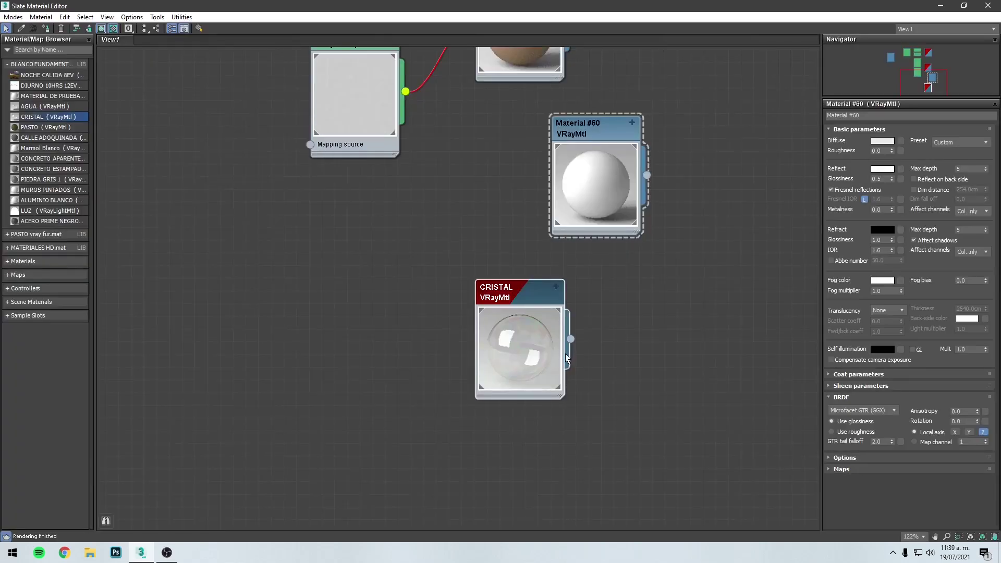
{"action": "right_click", "coordinate": [547, 97]}
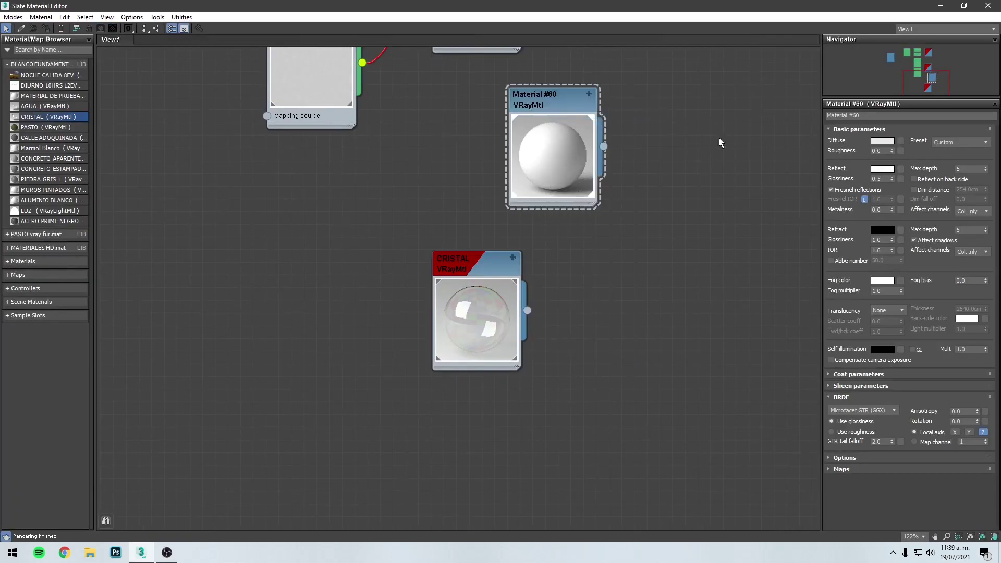
{"action": "key", "text": "m"}
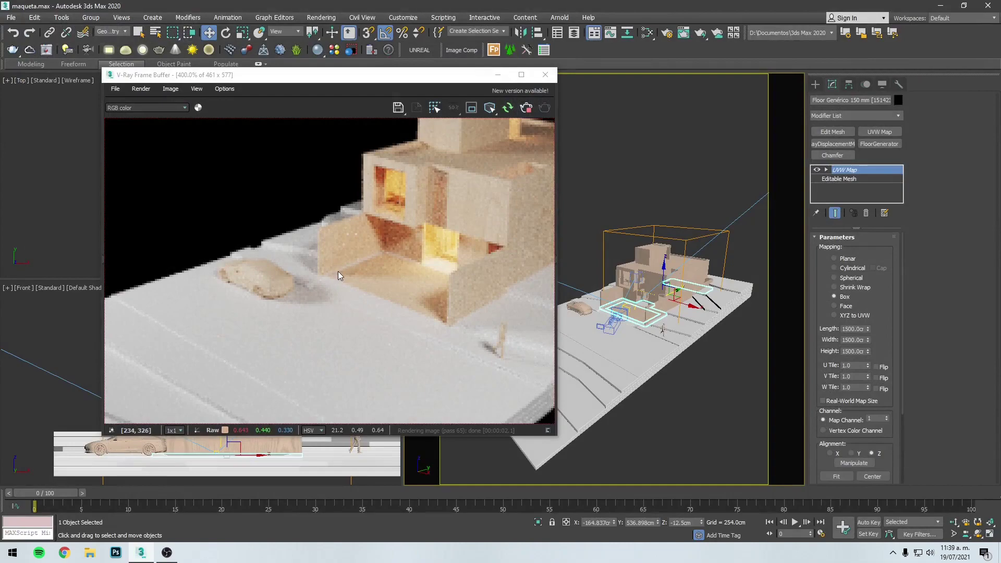
{"action": "scroll", "coordinate": [360, 262], "scroll_direction": "down", "scroll_amount": 1}
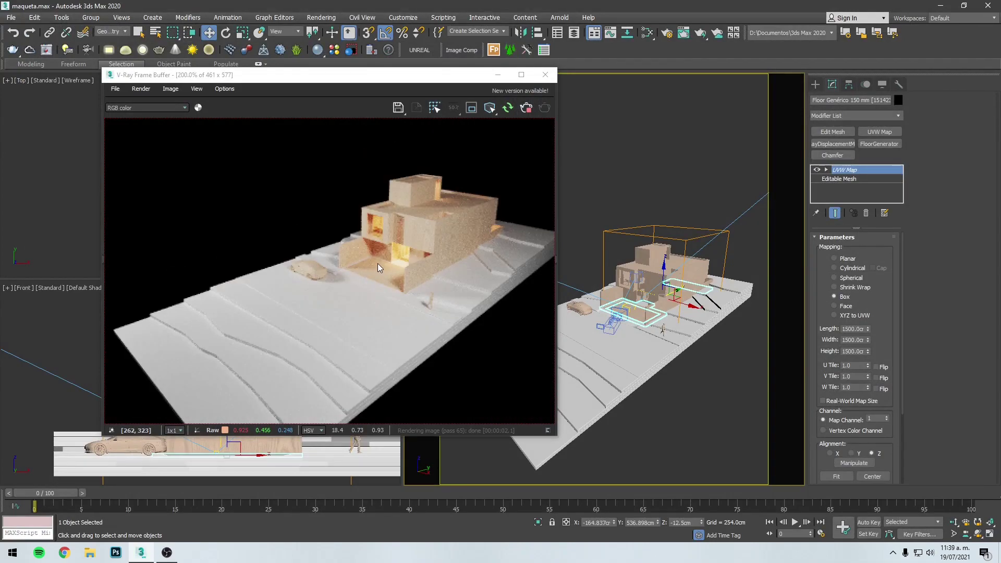
{"action": "left_click_drag", "start_coordinate": [309, 75], "coordinate": [498, 65]}
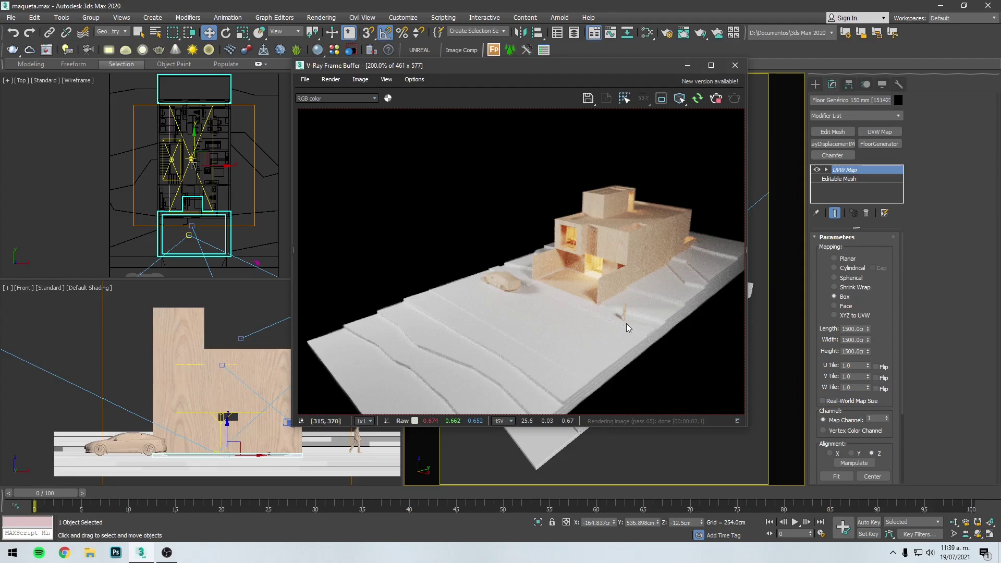
{"action": "scroll", "coordinate": [538, 290], "scroll_direction": "down", "scroll_amount": 1}
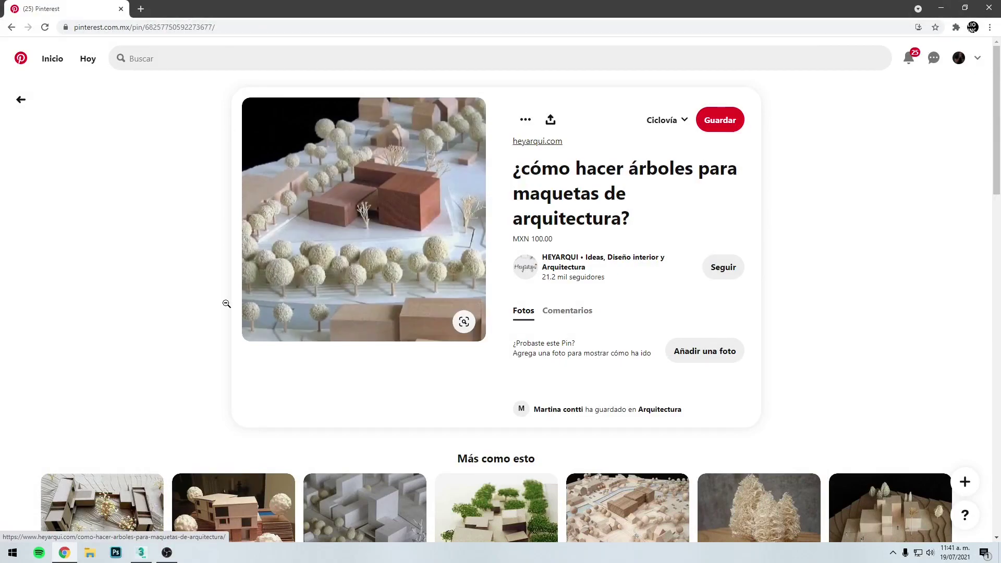
Open the scale-model residence pin from 'Más como esto' and browse its related pins
{"action": "scroll", "coordinate": [221, 261], "scroll_direction": "down", "scroll_amount": 3}
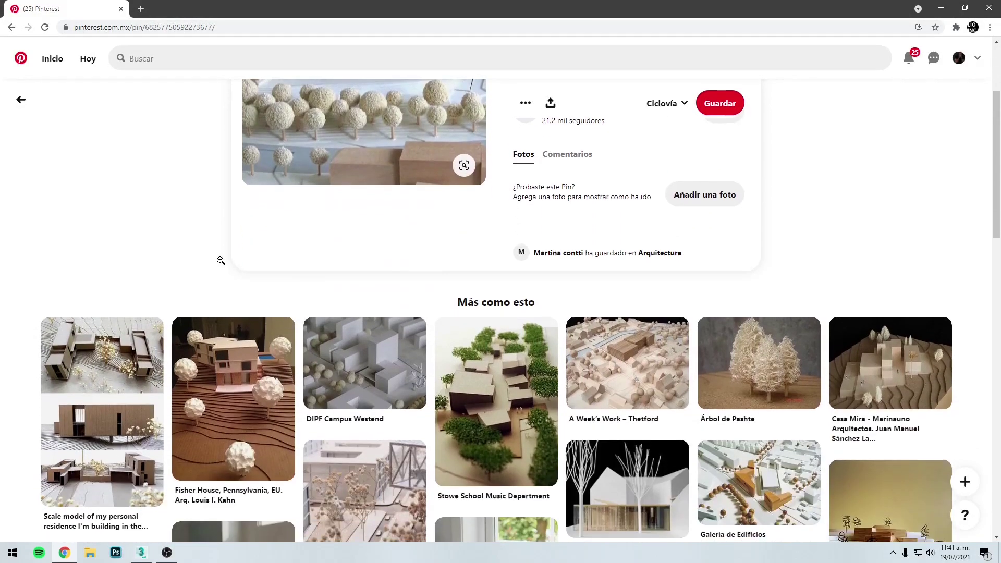
{"action": "left_click", "coordinate": [96, 361]}
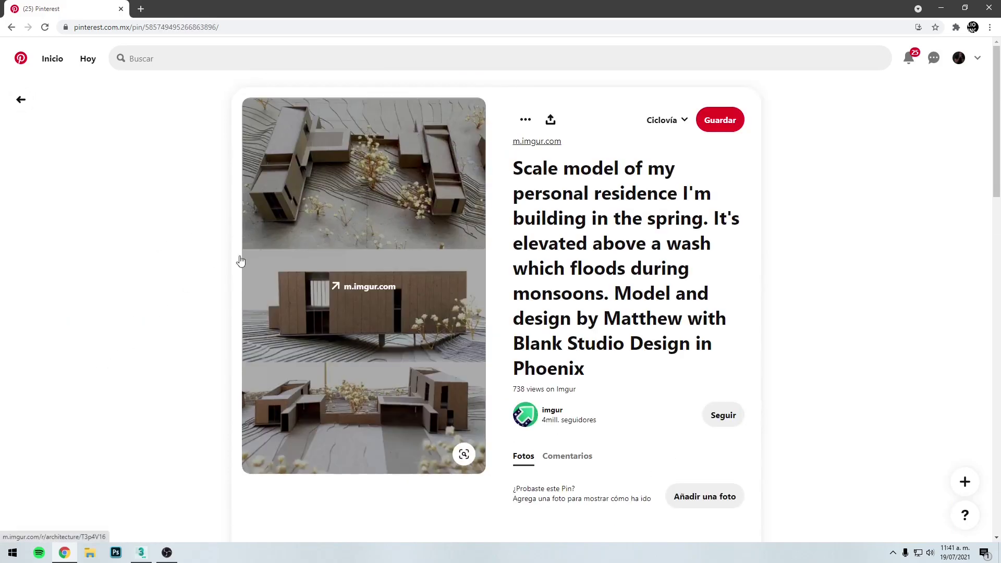
{"action": "scroll", "coordinate": [384, 302], "scroll_direction": "down", "scroll_amount": 1}
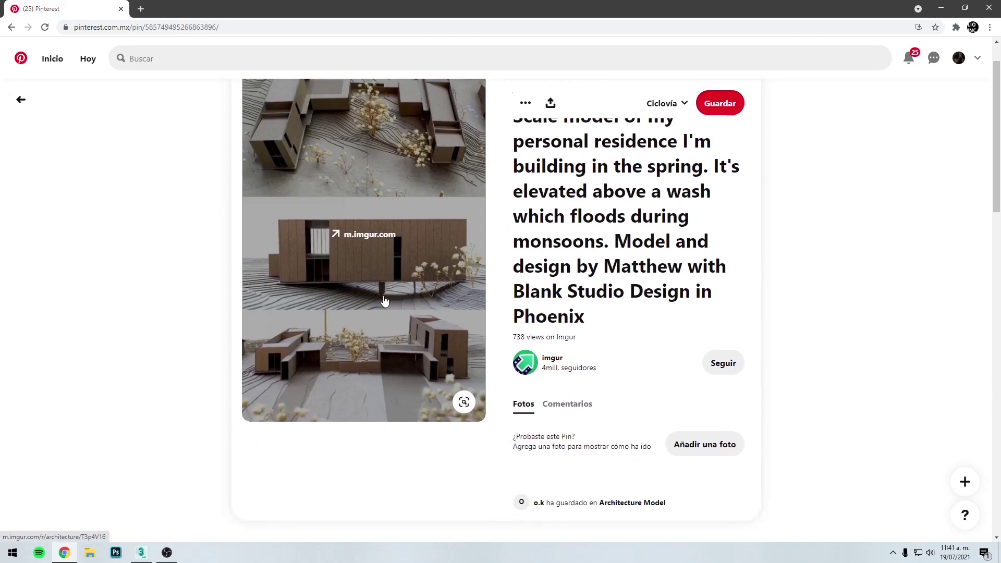
{"action": "scroll", "coordinate": [384, 301], "scroll_direction": "down", "scroll_amount": 1}
{"action": "scroll", "coordinate": [139, 278], "scroll_direction": "down", "scroll_amount": 2}
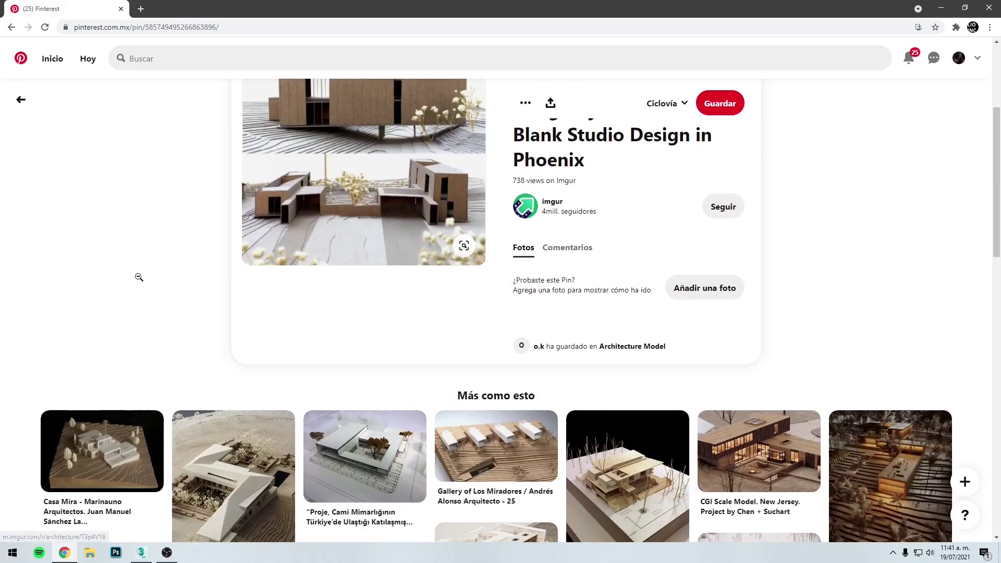
{"action": "scroll", "coordinate": [125, 286], "scroll_direction": "down", "scroll_amount": 2}
{"action": "scroll", "coordinate": [219, 339], "scroll_direction": "down", "scroll_amount": 1}
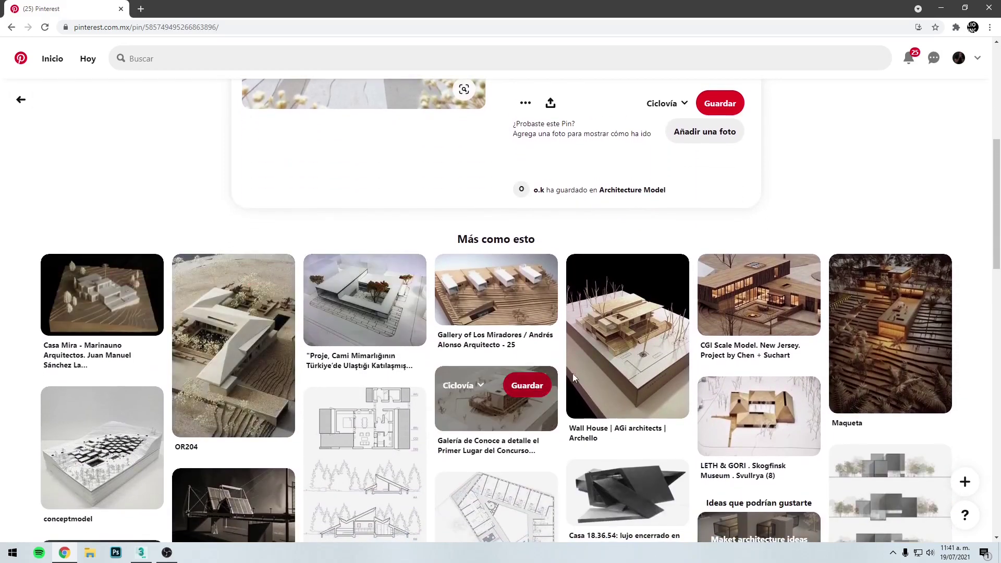
Follow the Wall House pin, then the conceptmodel pin
{"action": "left_click", "coordinate": [626, 345]}
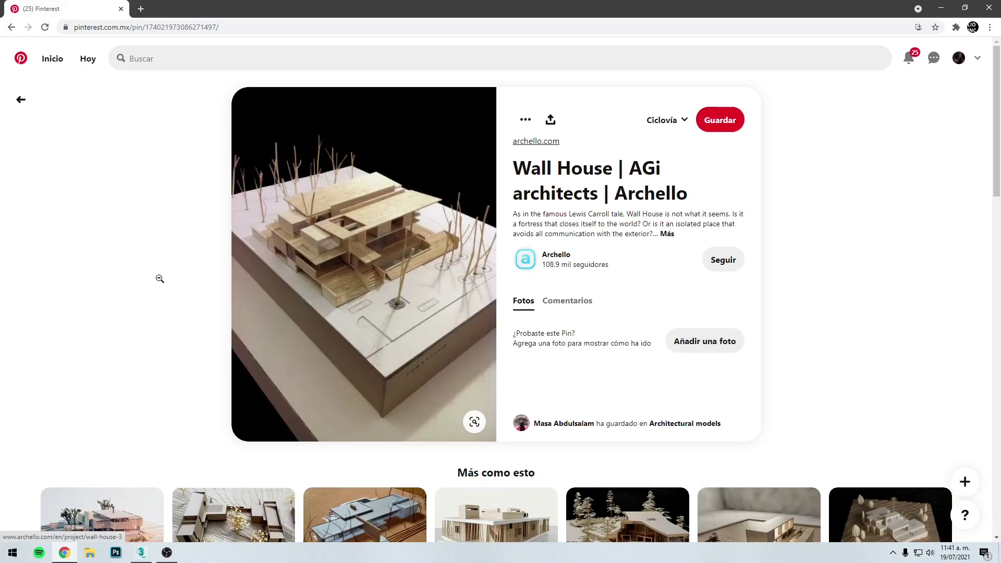
{"action": "scroll", "coordinate": [128, 283], "scroll_direction": "down", "scroll_amount": 3}
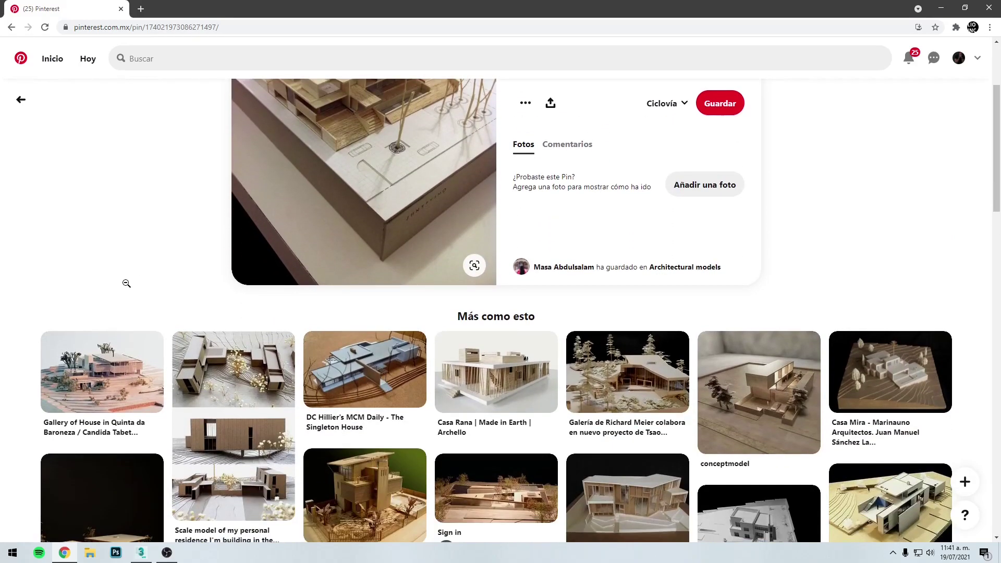
{"action": "left_click", "coordinate": [731, 396]}
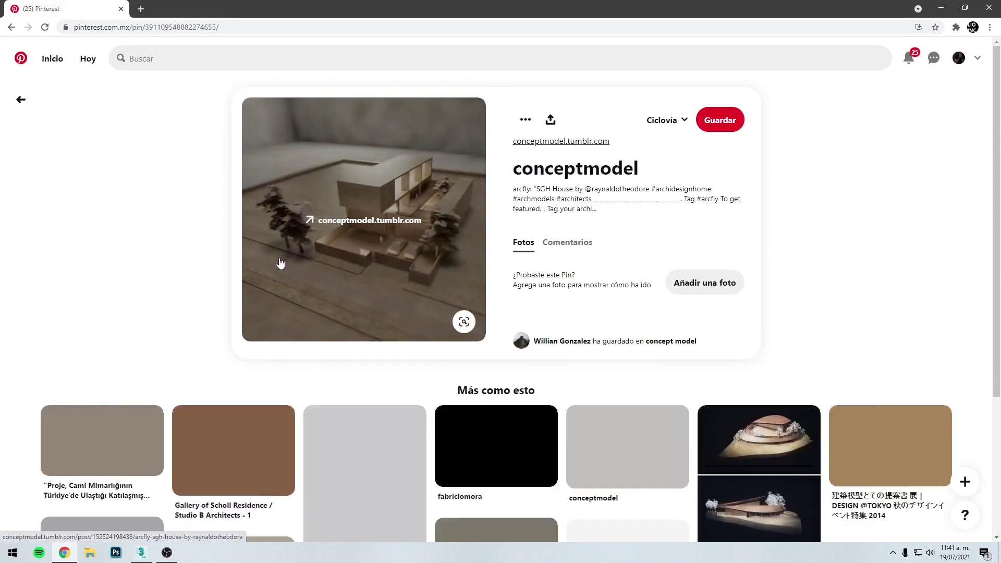